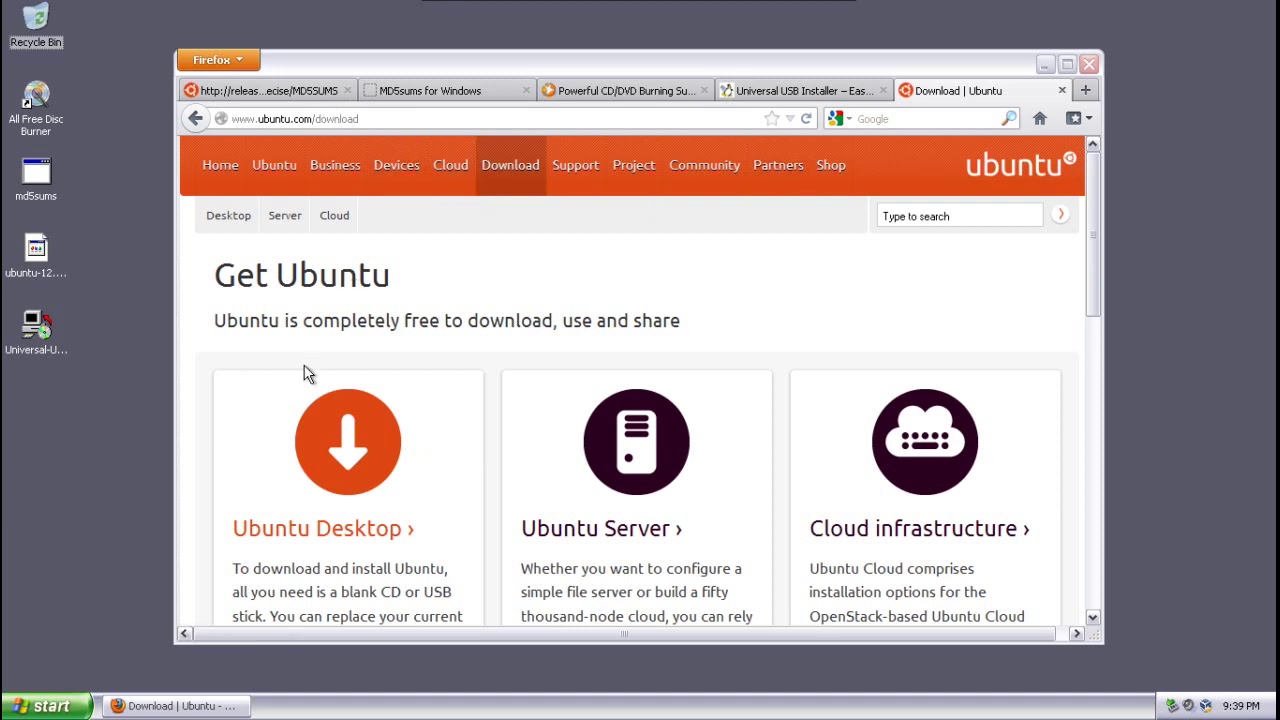
# Step: Open the Ubuntu Desktop download page and choose the 32 bit (recommended) flavour
pyautogui.click(342, 447)
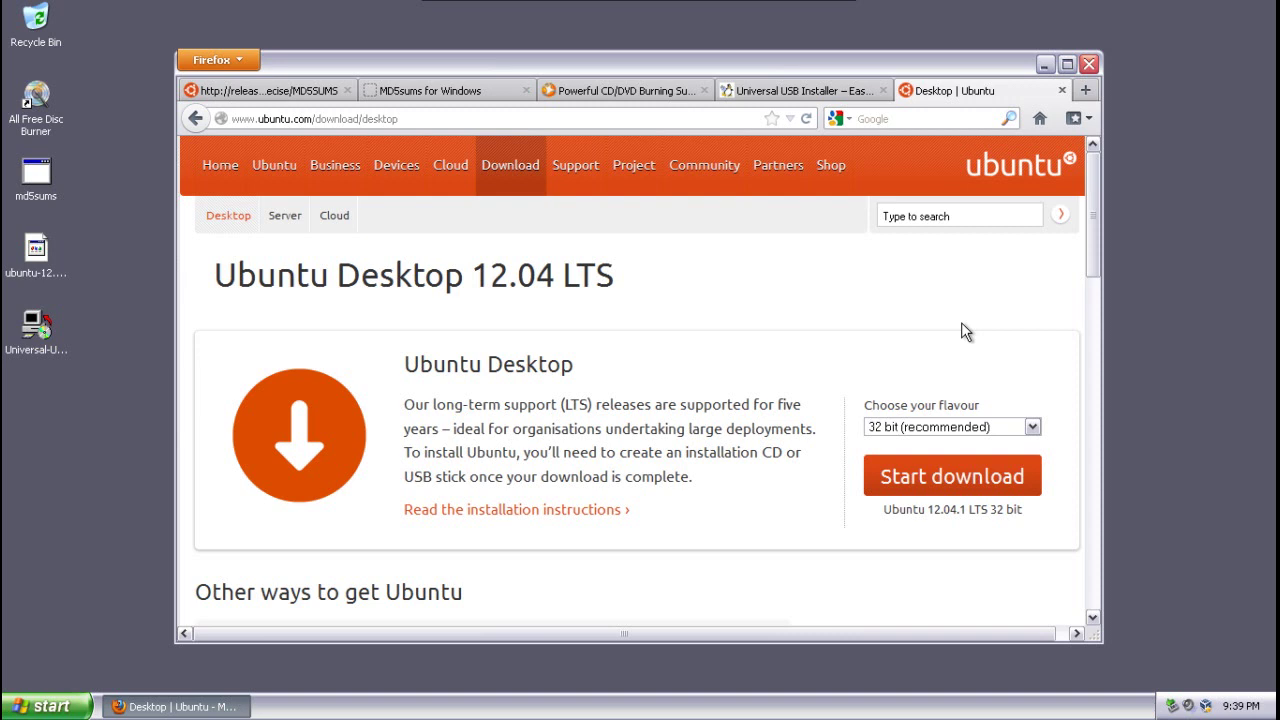
pyautogui.click(1033, 428)
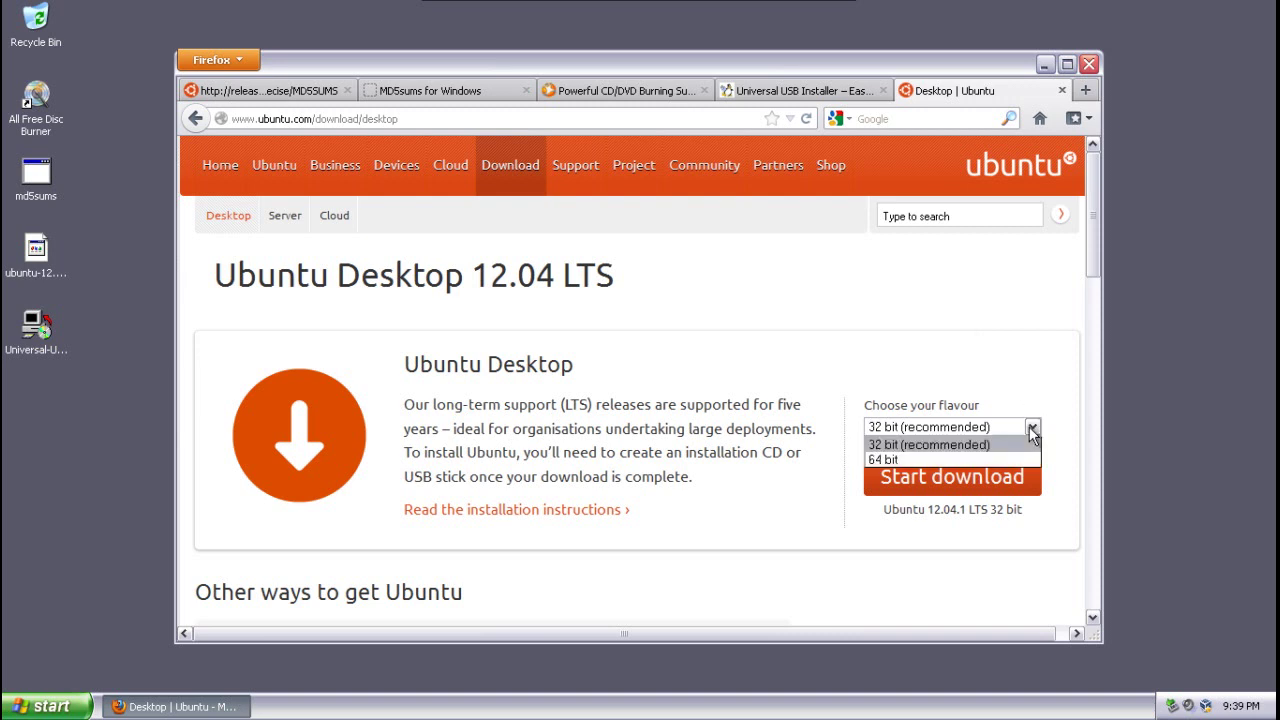
pyautogui.click(953, 445)
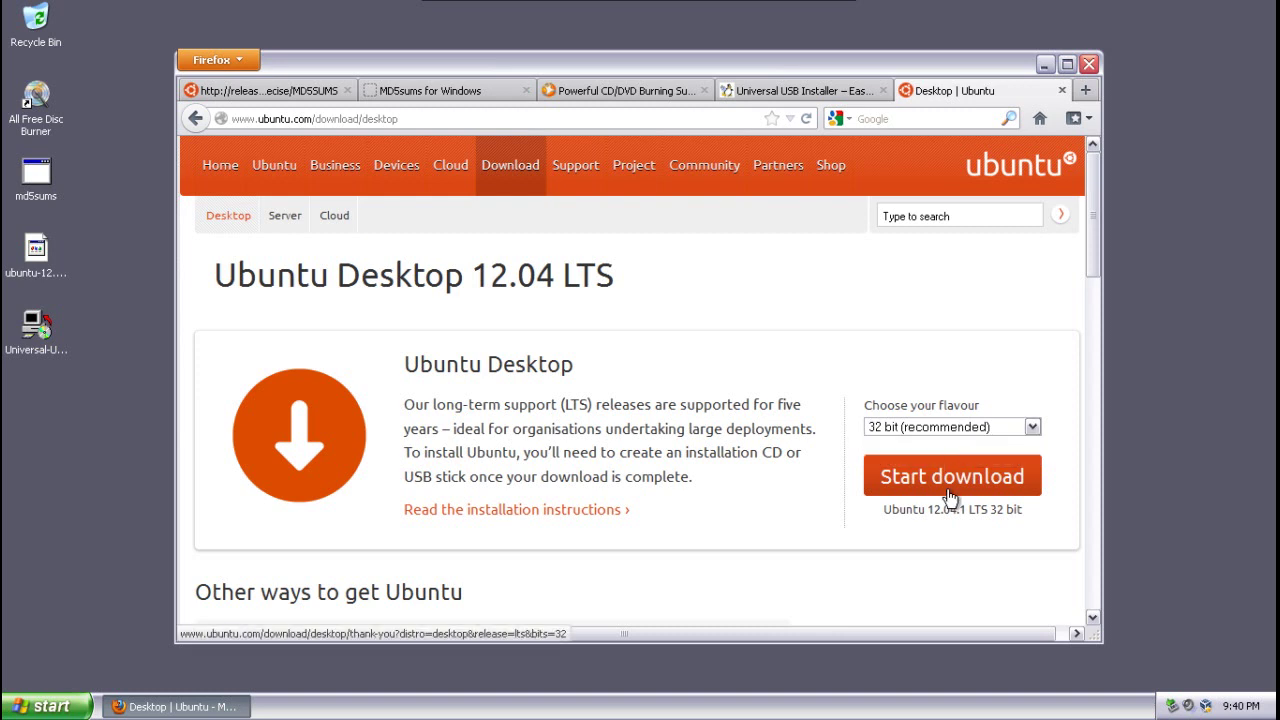
# Step: Review the web pages for Universal USB Installer, All Free Disc Burner, MD5sums for Windows and Ubuntu's published MD5SUMS
pyautogui.click(781, 95)
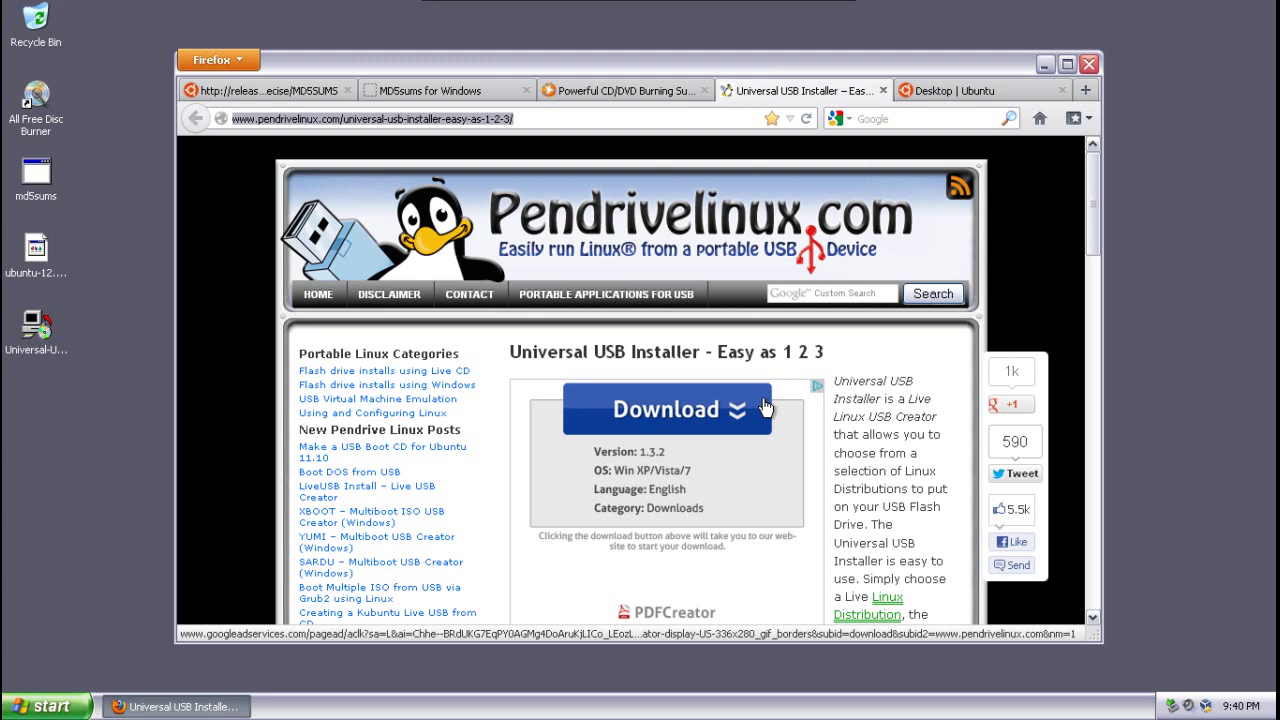
pyautogui.click(674, 96)
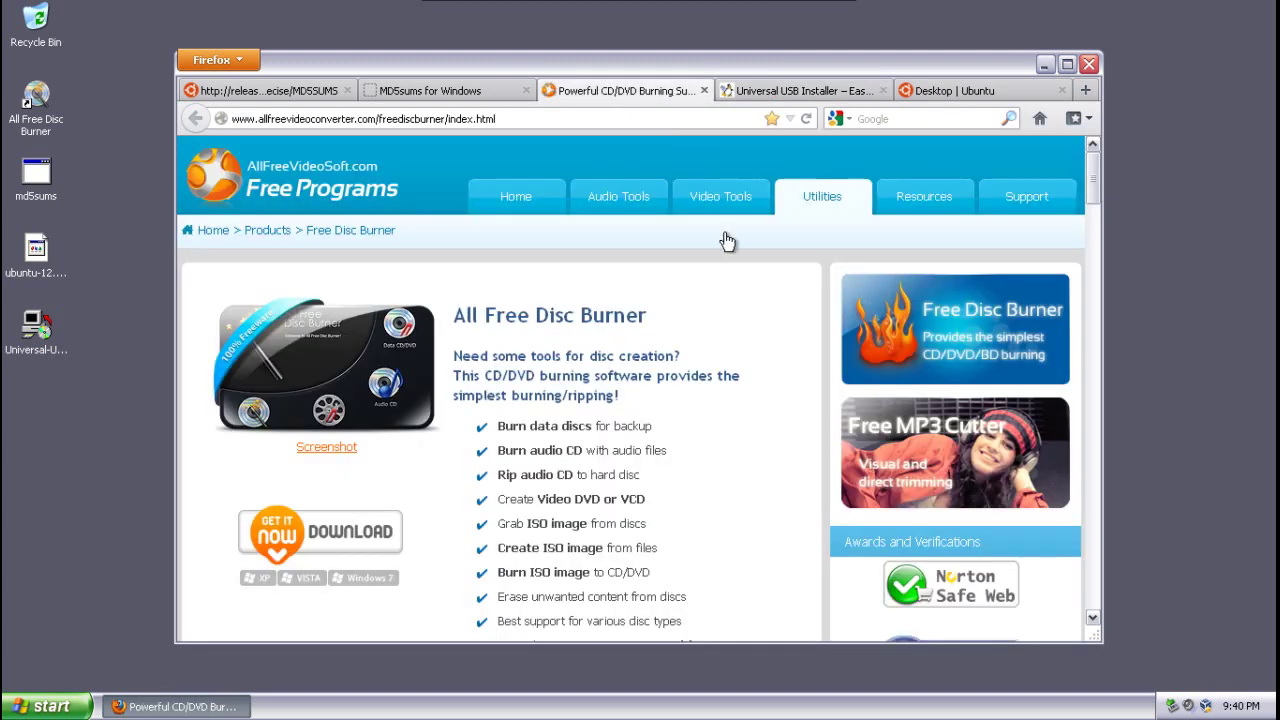
pyautogui.moveTo(741, 316)
pyautogui.click(467, 95)
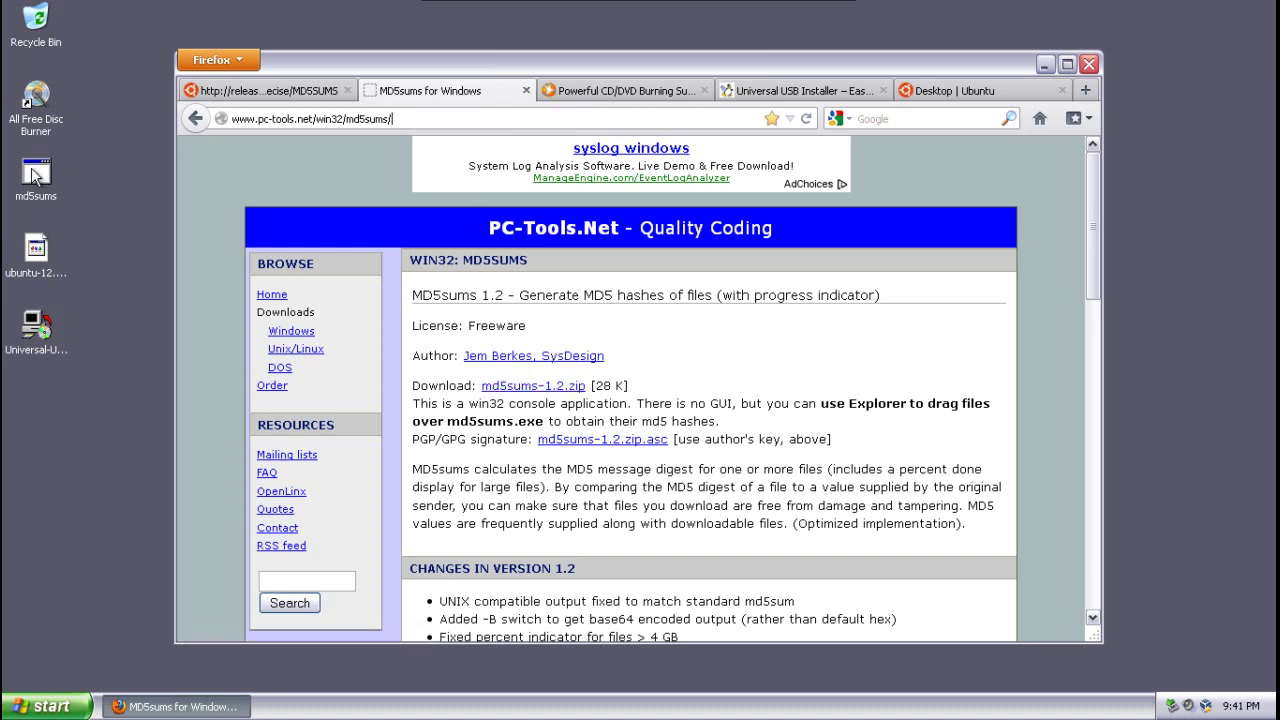
pyautogui.click(283, 94)
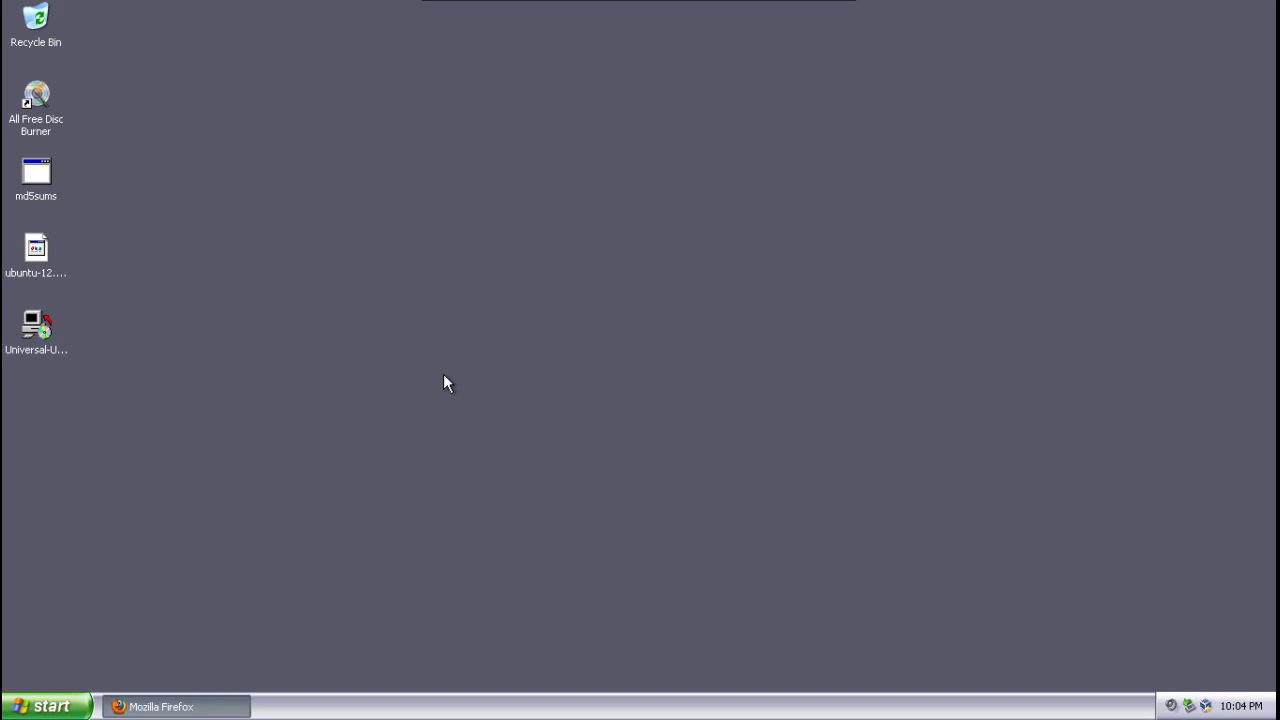
# Step: Highlight ubuntu-12.04.1-desktop-i386.iso in the published MD5SUMS list and run md5sums on the downloaded ISO for comparison
pyautogui.click(177, 706)
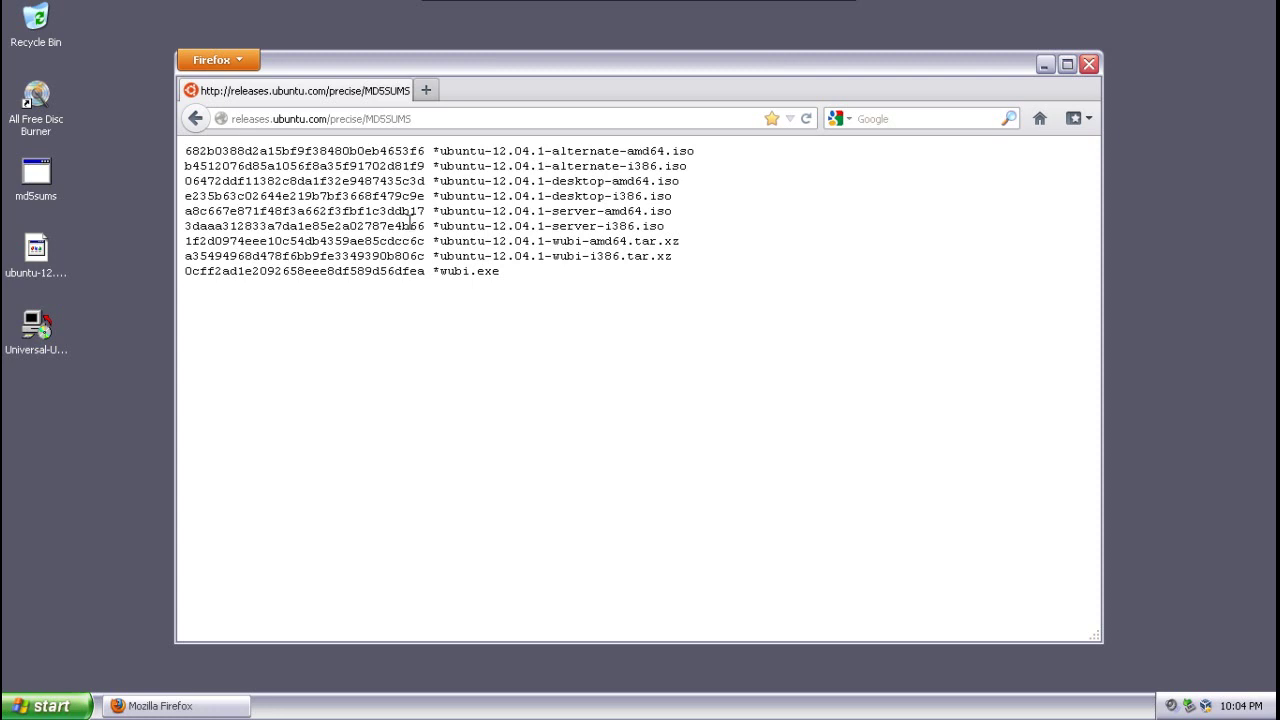
pyautogui.moveTo(530, 58); pyautogui.dragTo(693, 28)
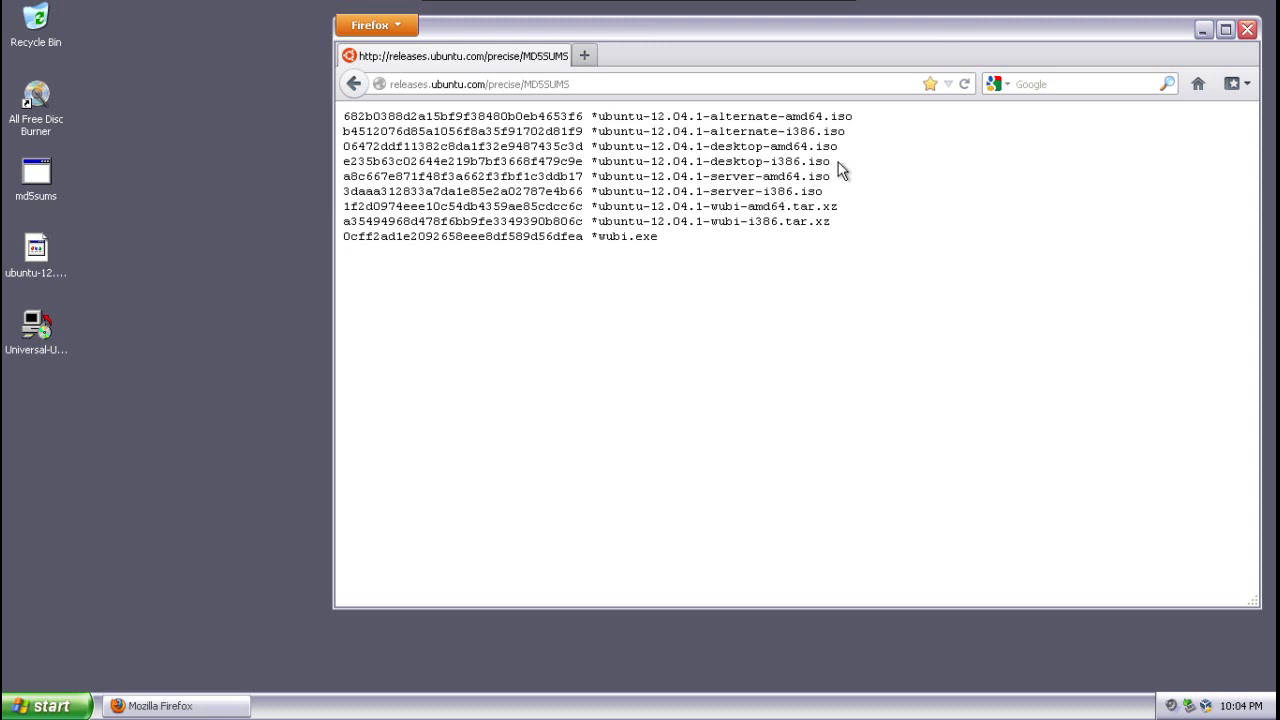
pyautogui.moveTo(838, 162); pyautogui.dragTo(599, 161)
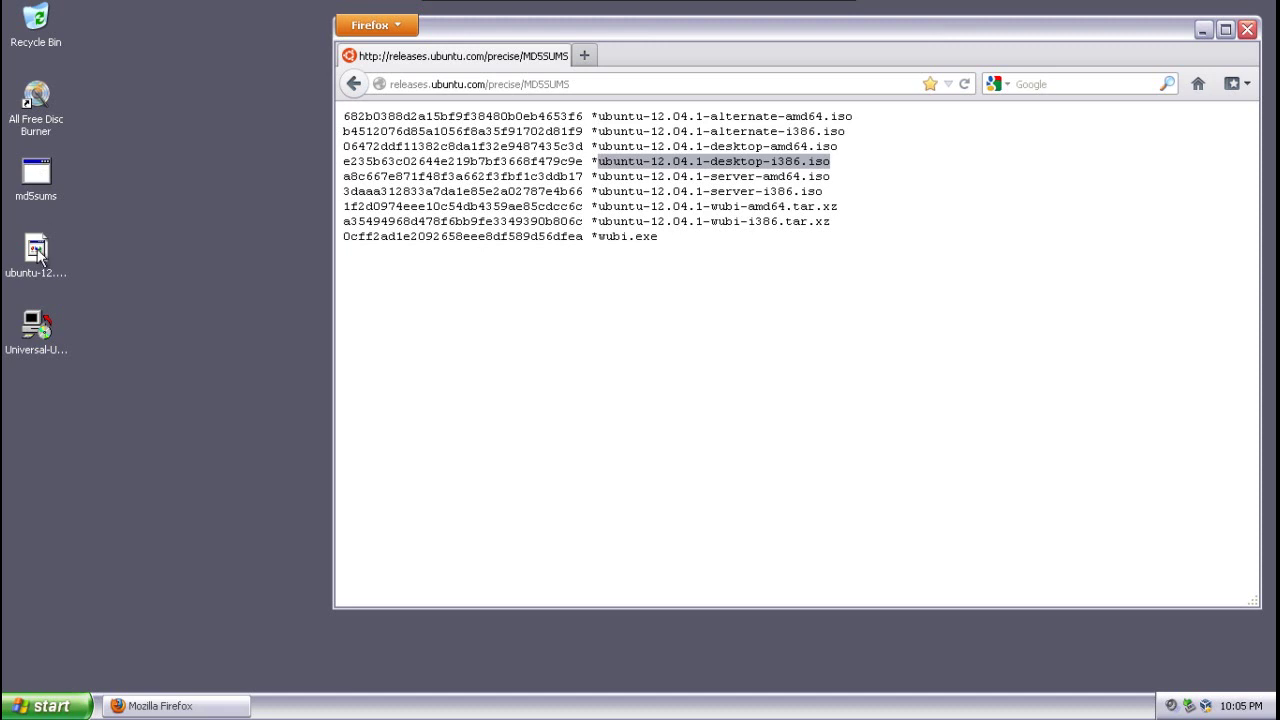
pyautogui.moveTo(37, 255); pyautogui.dragTo(40, 186)
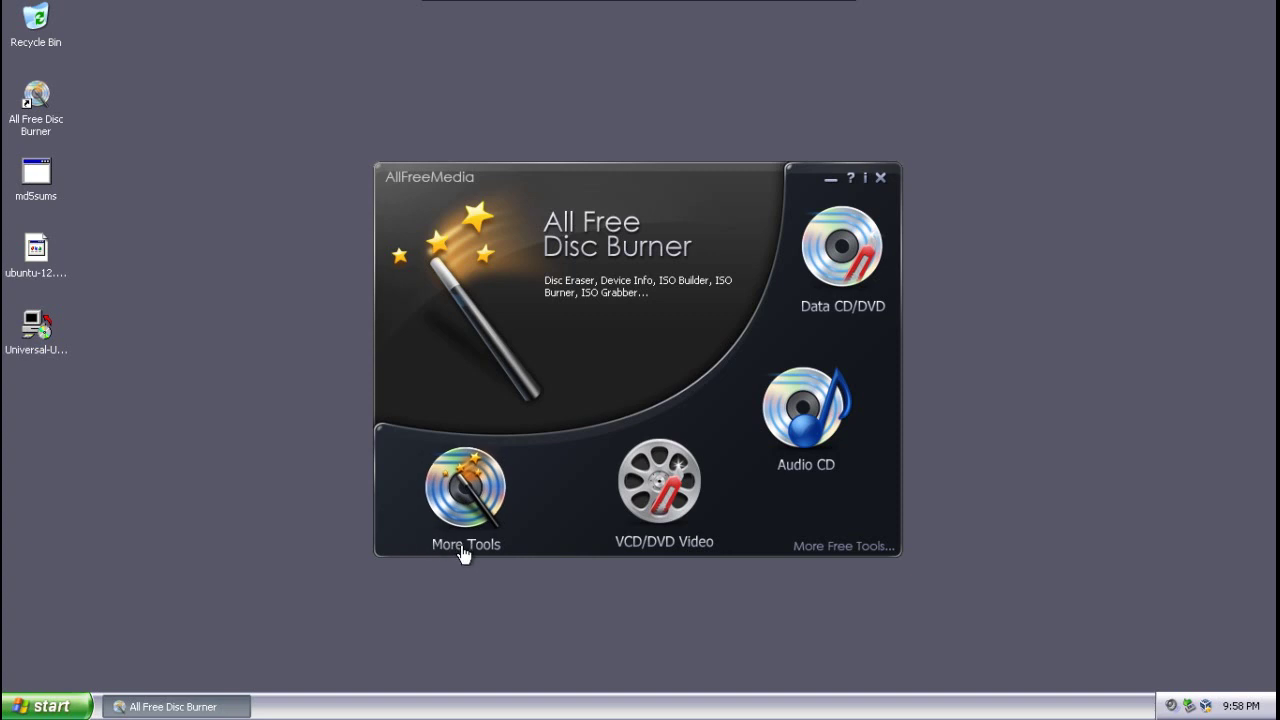
# Step: Start the ISO Burner wizard, keeping the SPTI transport and the VBOX CD-ROM as the burning device
pyautogui.click(462, 550)
pyautogui.click(463, 566)
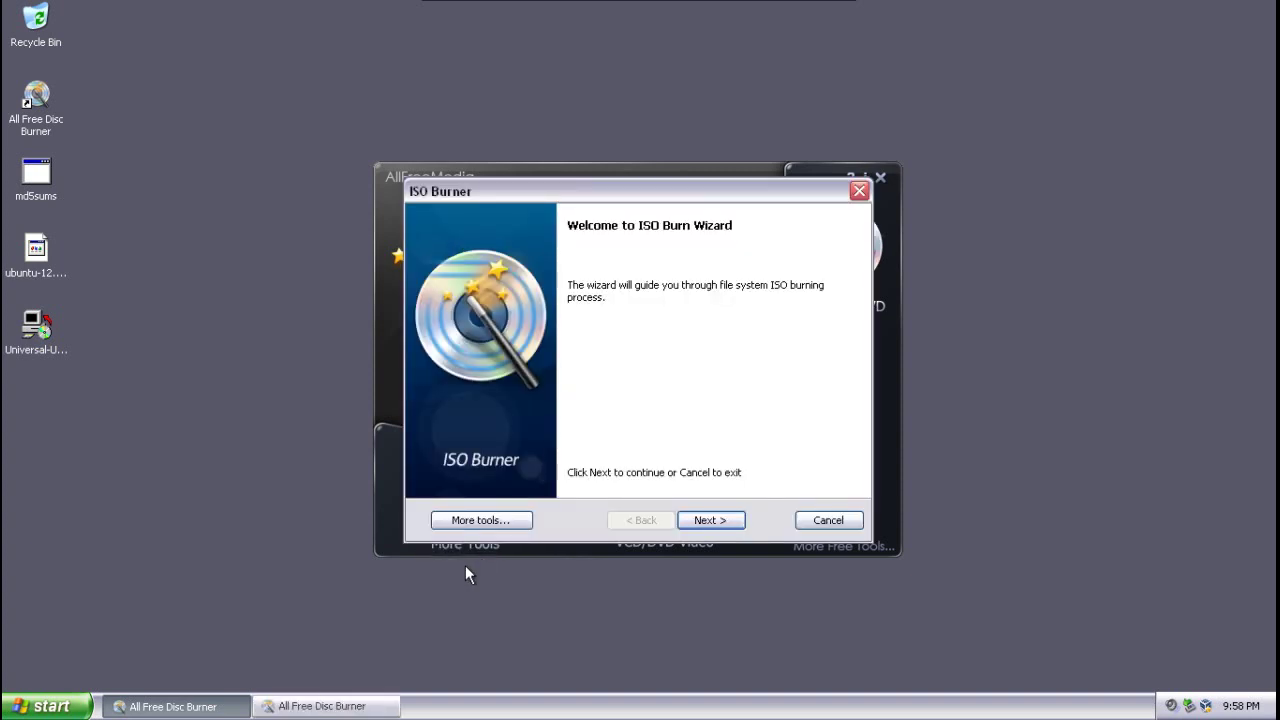
pyautogui.click(724, 522)
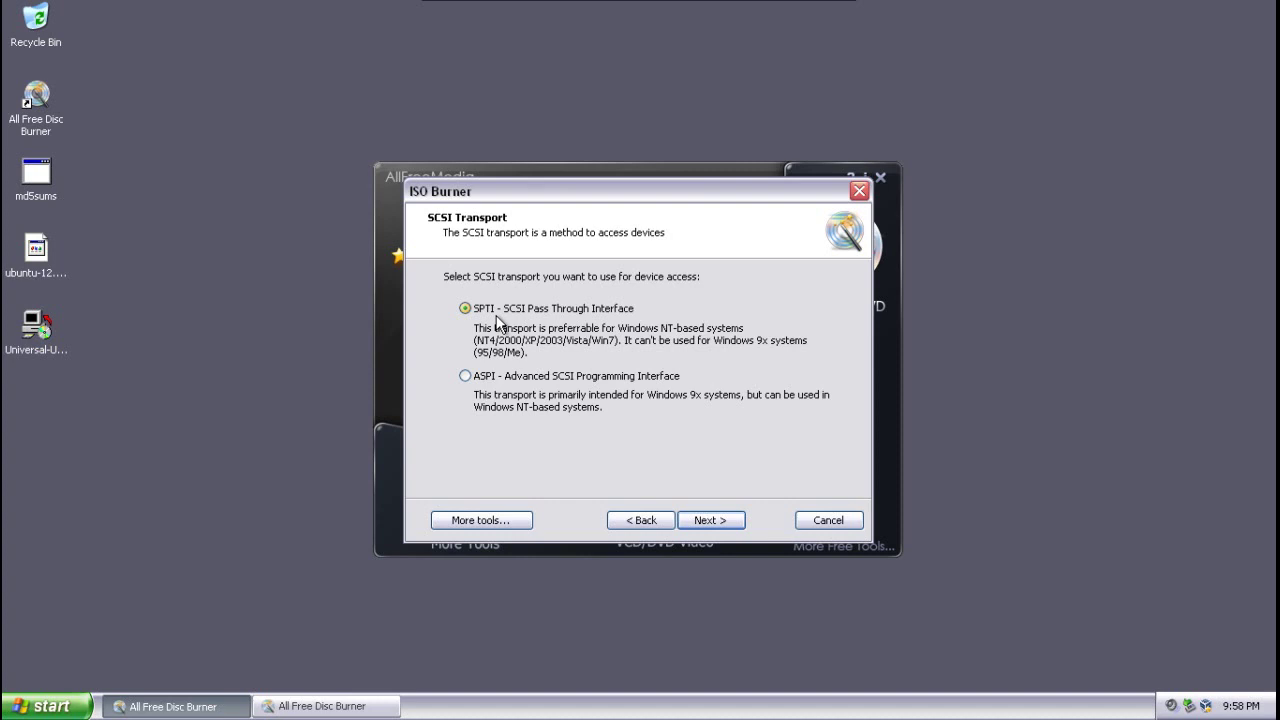
pyautogui.click(712, 522)
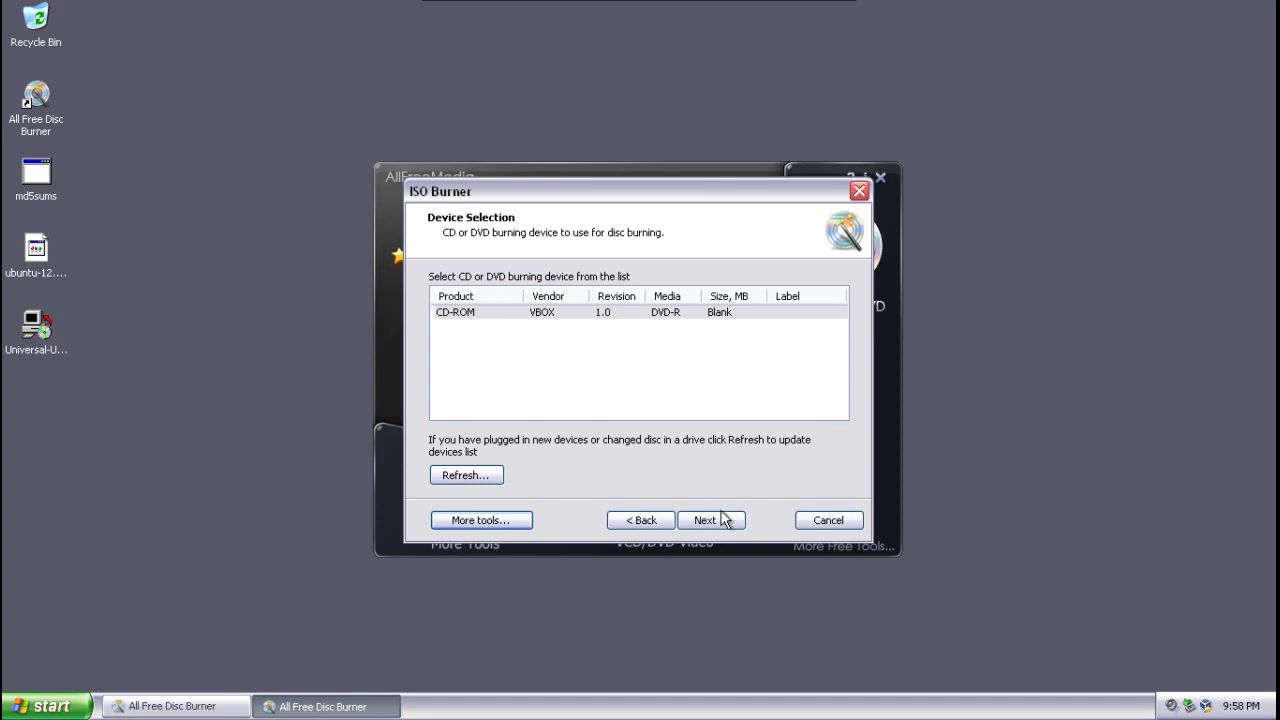
pyautogui.click(714, 521)
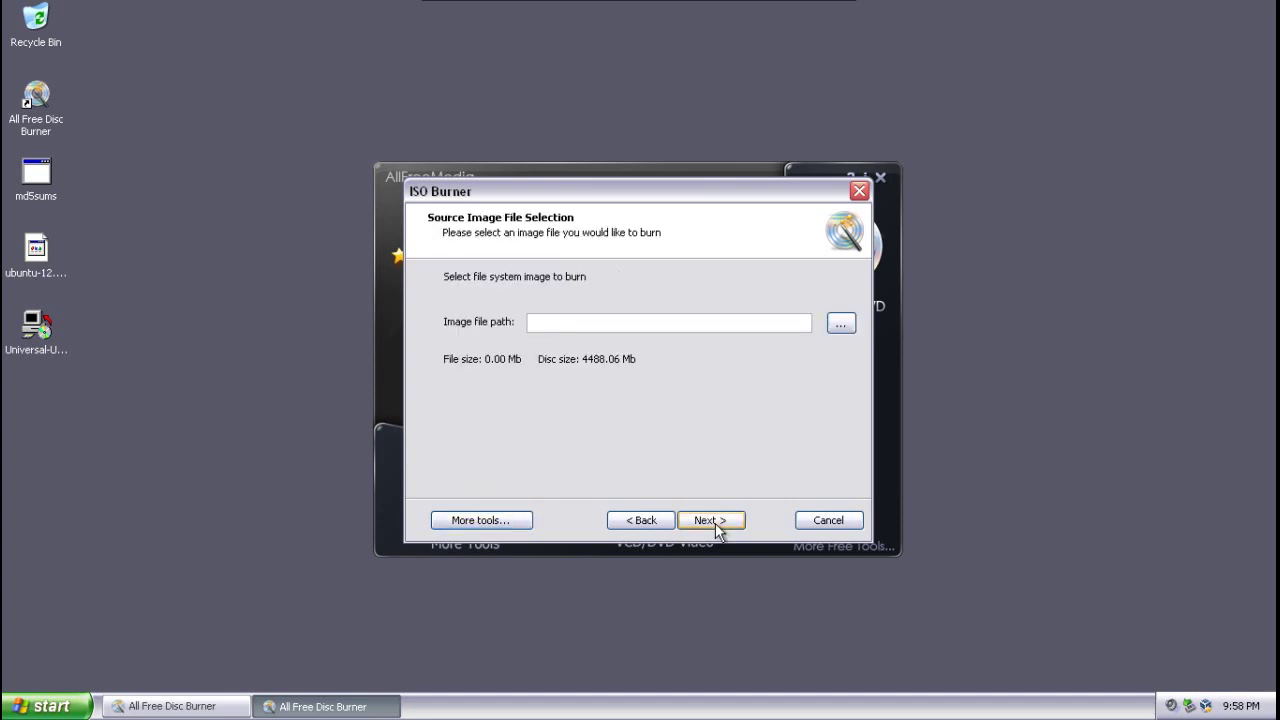
# Step: Load ubuntu-12.04.1-desktop-i386.iso from the Desktop as the image to burn and keep the Track-At-Once burning mode
pyautogui.click(840, 323)
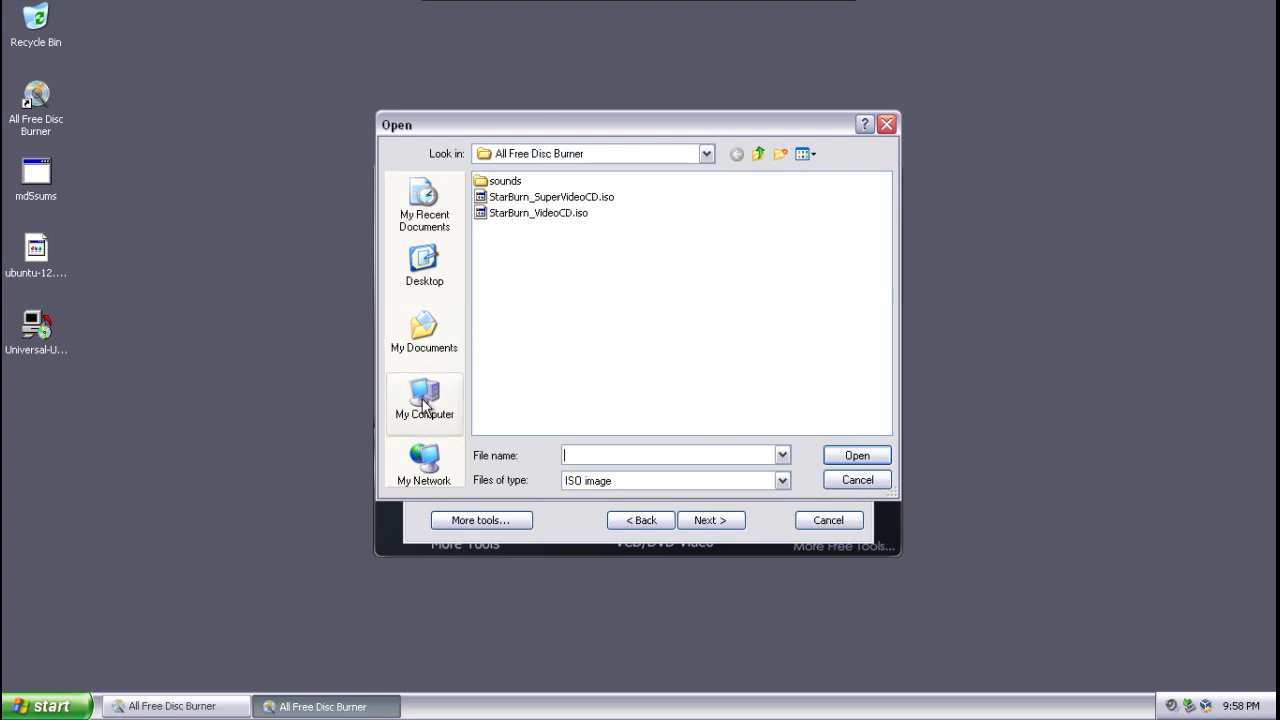
pyautogui.click(424, 262)
pyautogui.click(559, 232)
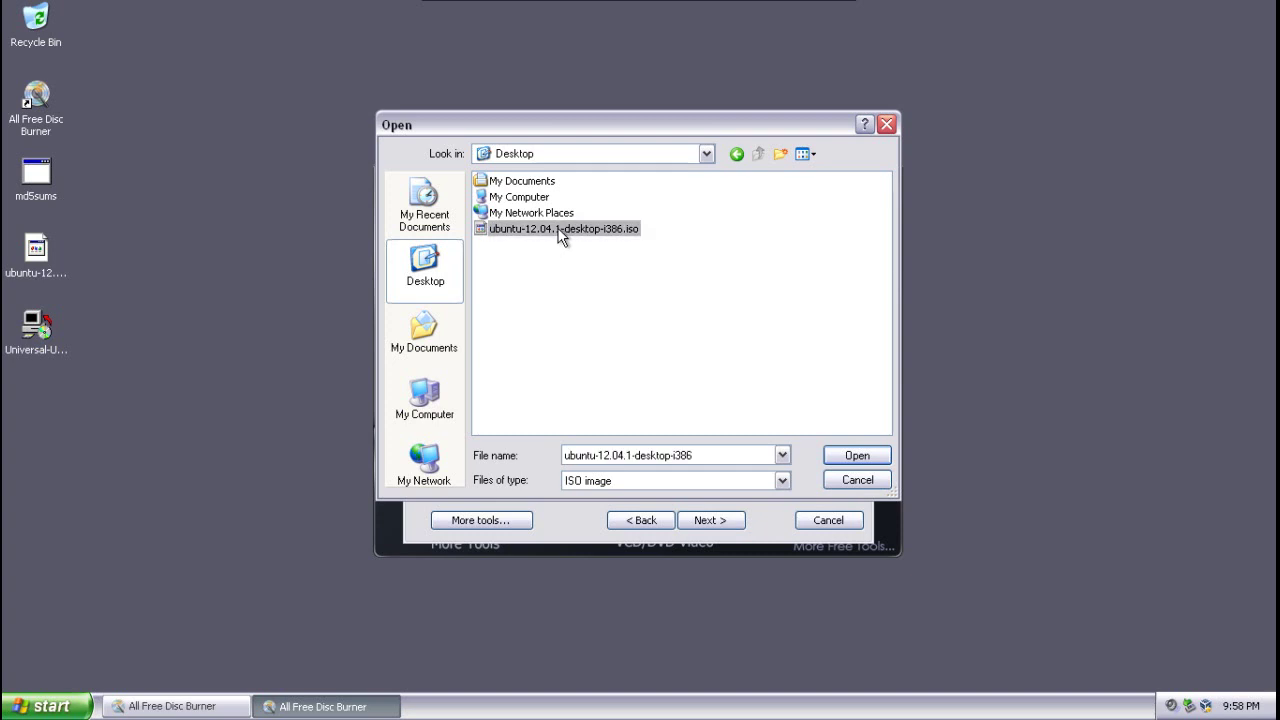
pyautogui.click(873, 456)
pyautogui.click(712, 522)
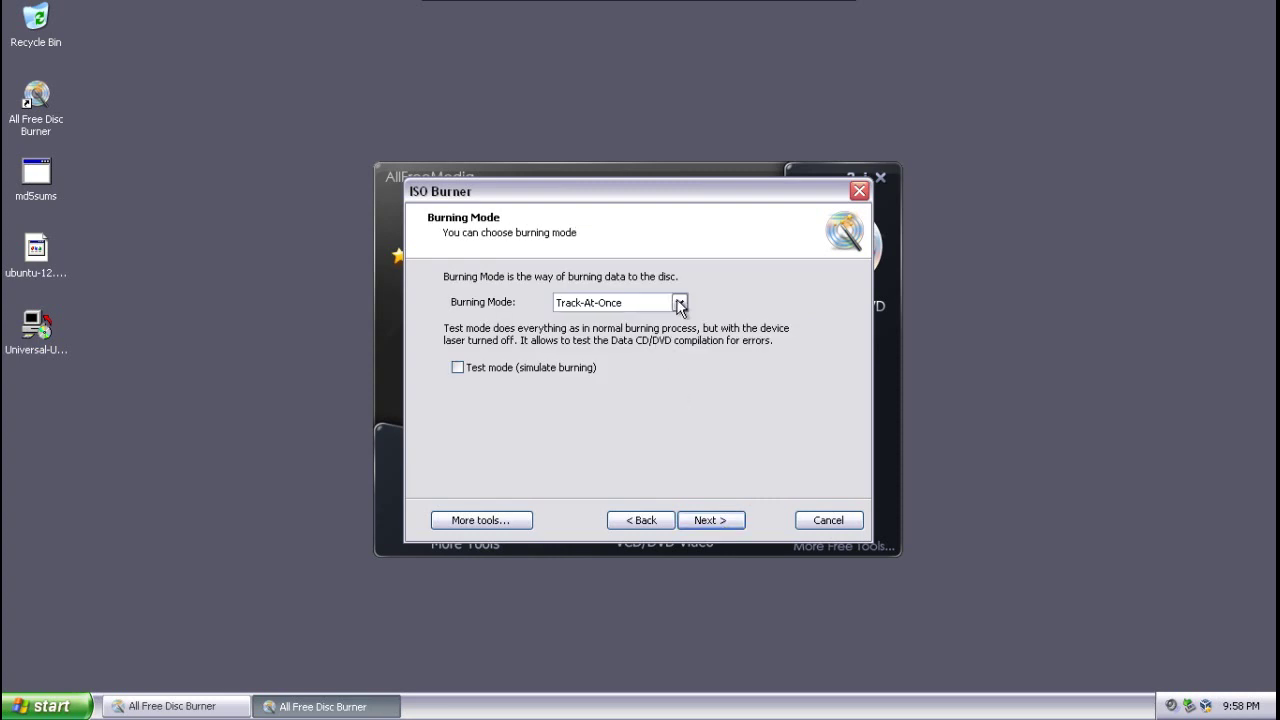
pyautogui.click(711, 520)
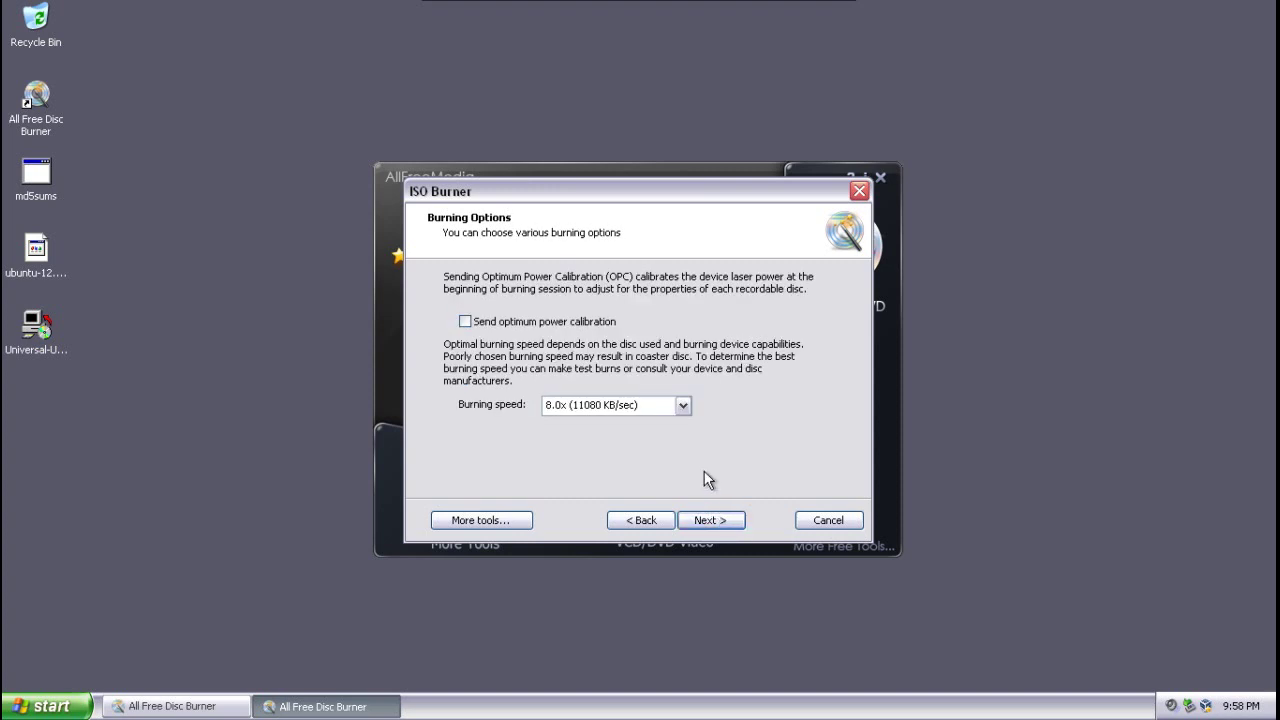
# Step: Enable sending optimum power calibration and set the burning speed to 3.0x (4155 KB/sec)
pyautogui.click(465, 322)
pyautogui.click(683, 406)
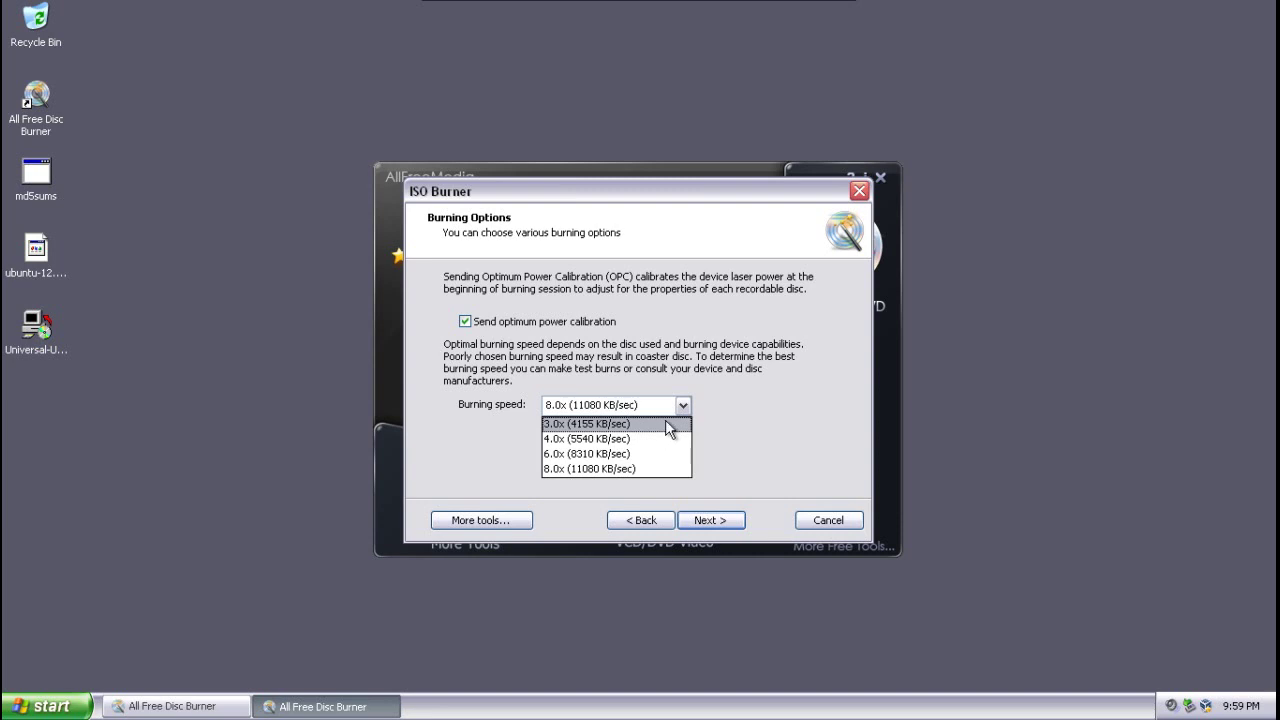
pyautogui.click(666, 424)
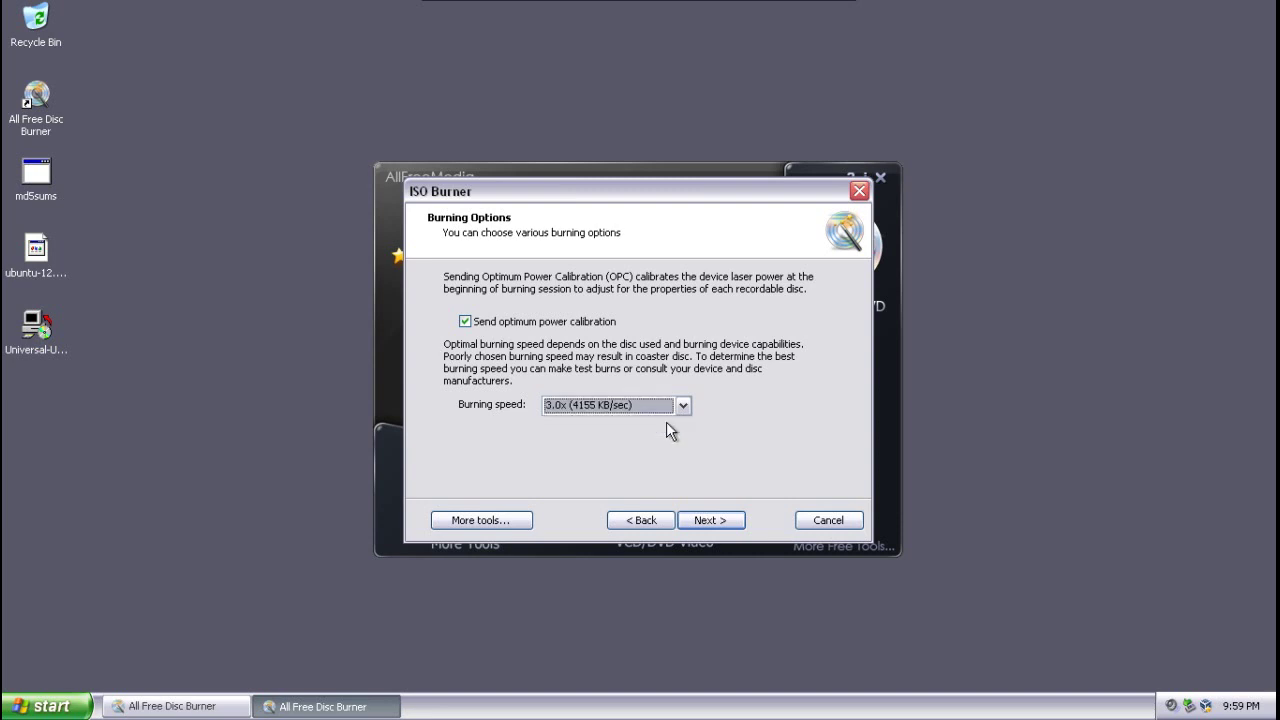
pyautogui.click(720, 524)
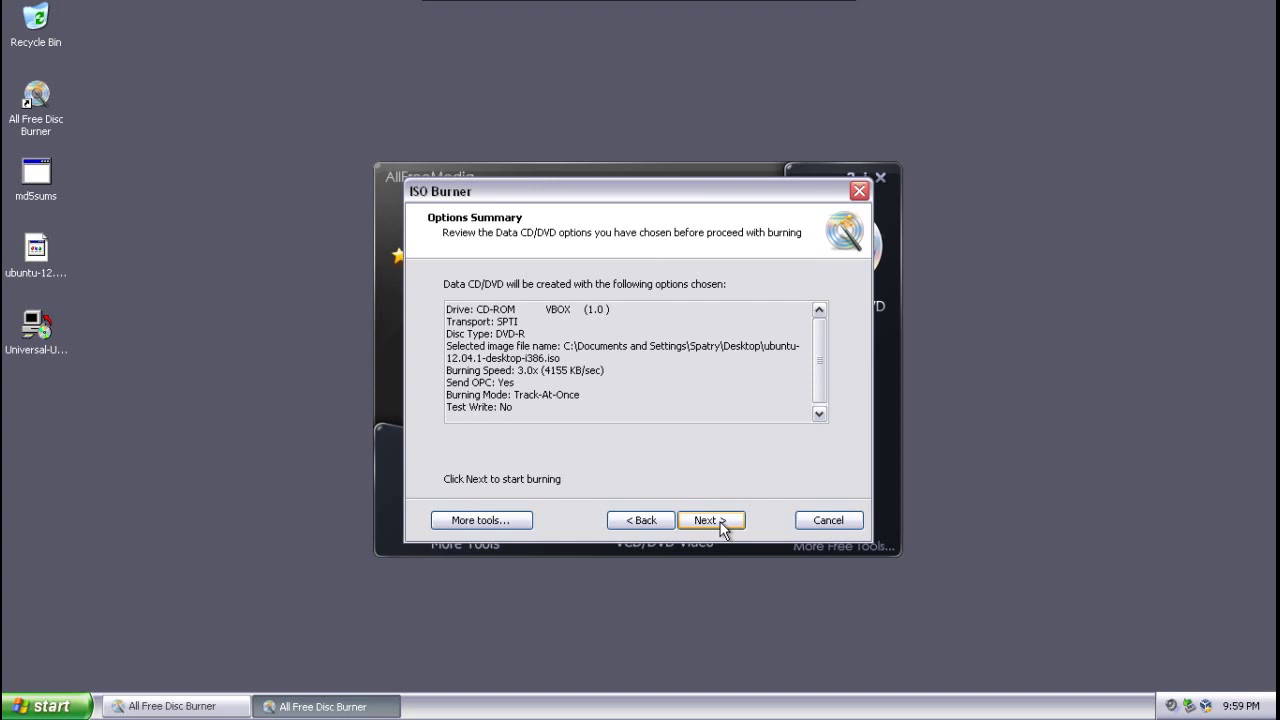
# Step: Burn the Ubuntu image to the disc and finish the ISO Burn Wizard
pyautogui.click(722, 528)
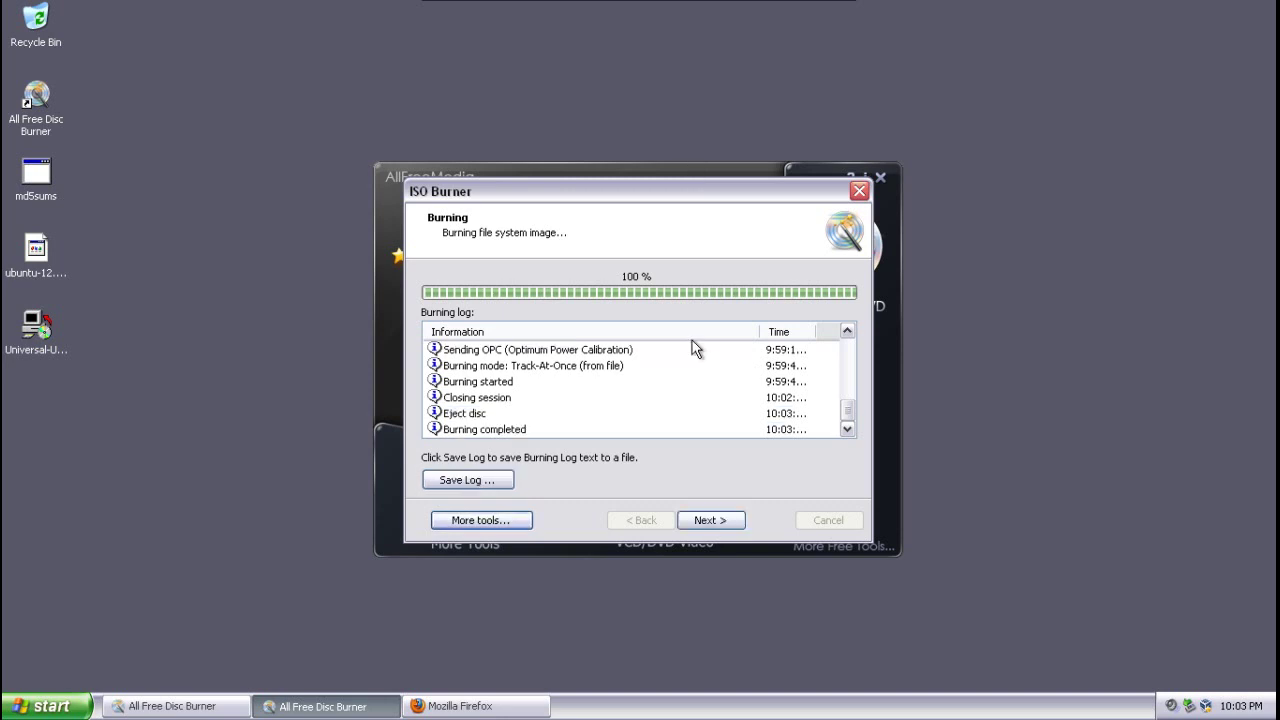
pyautogui.click(714, 521)
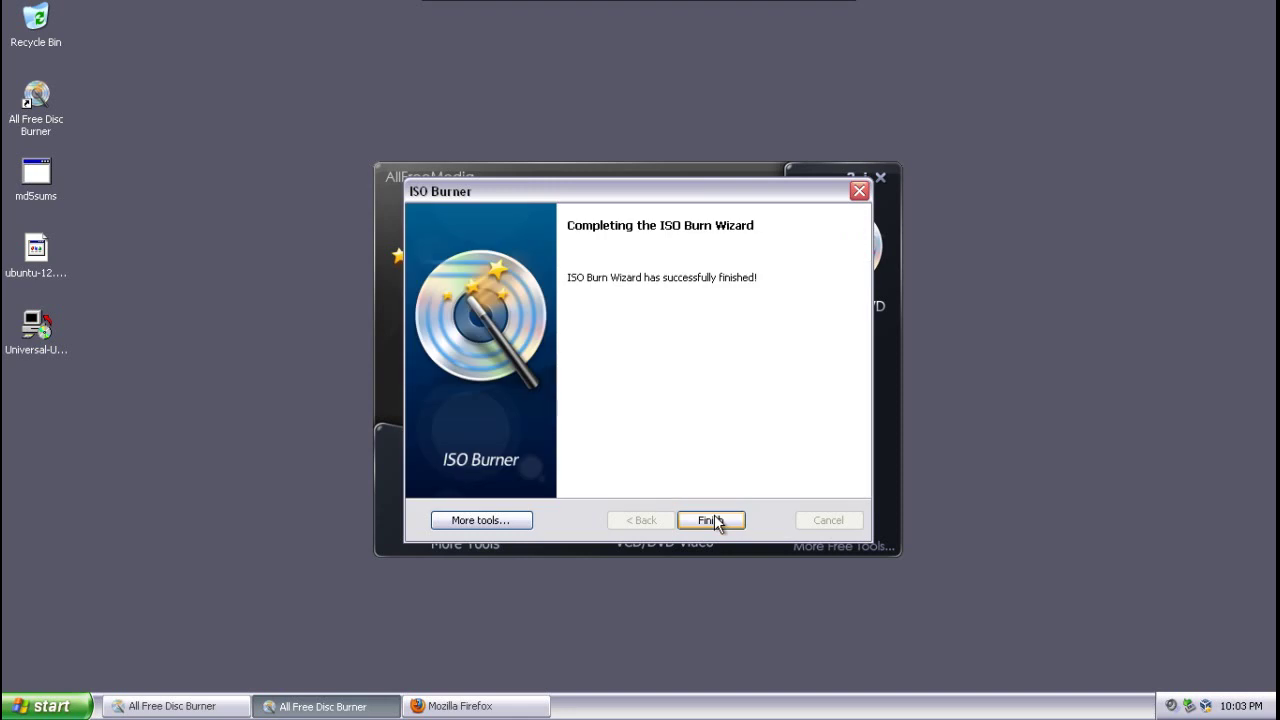
pyautogui.click(712, 524)
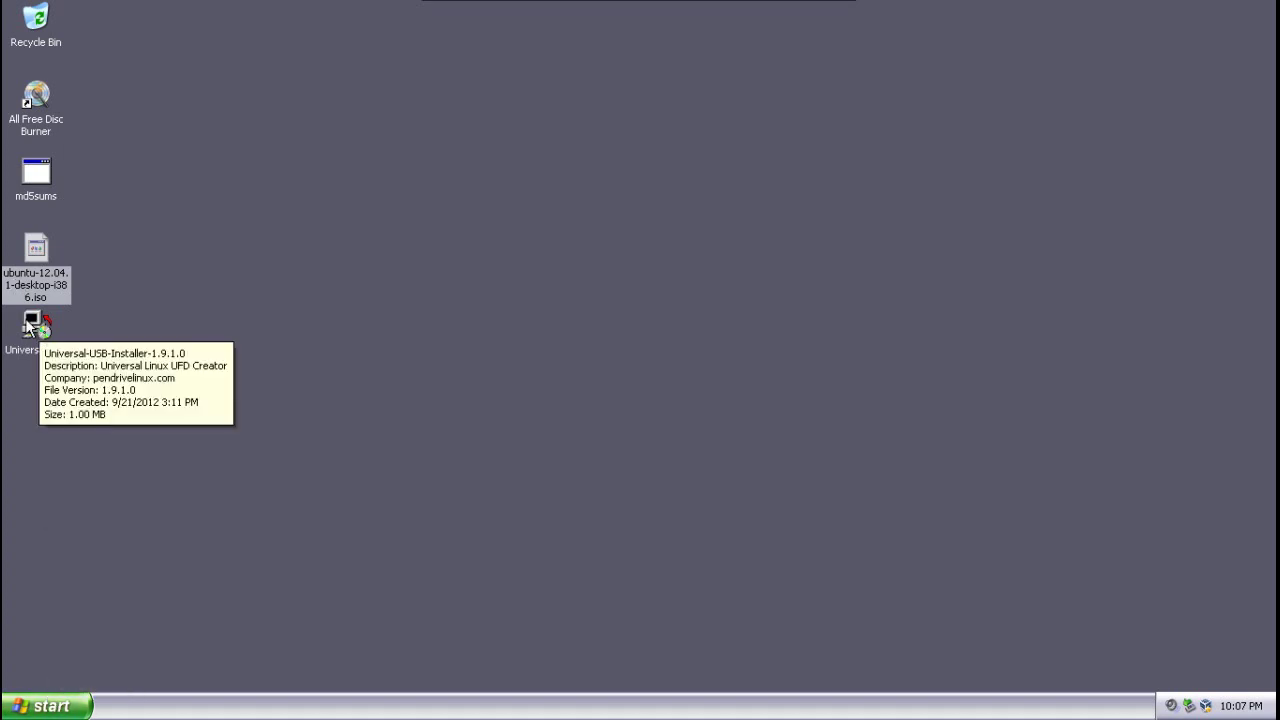
# Step: Run Universal-USB-Installer-1.9.1.0 from the desktop and accept its license agreement
pyautogui.doubleClick(31, 320)
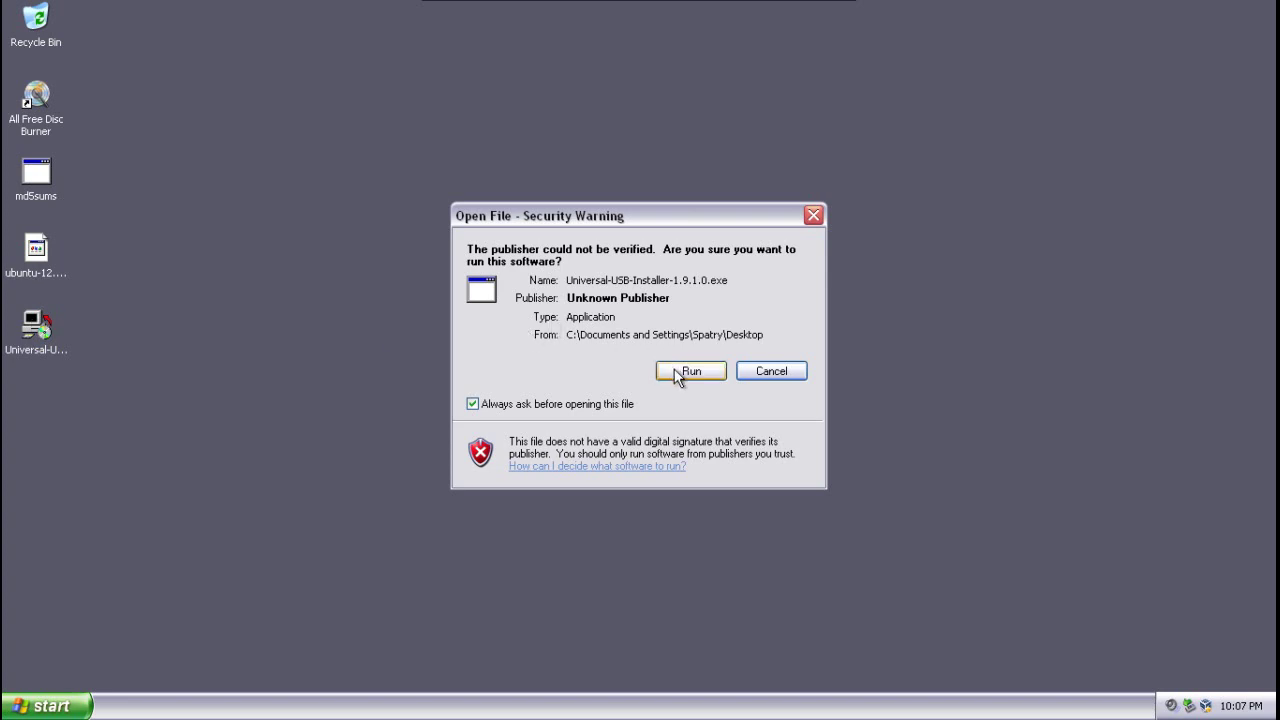
pyautogui.click(689, 371)
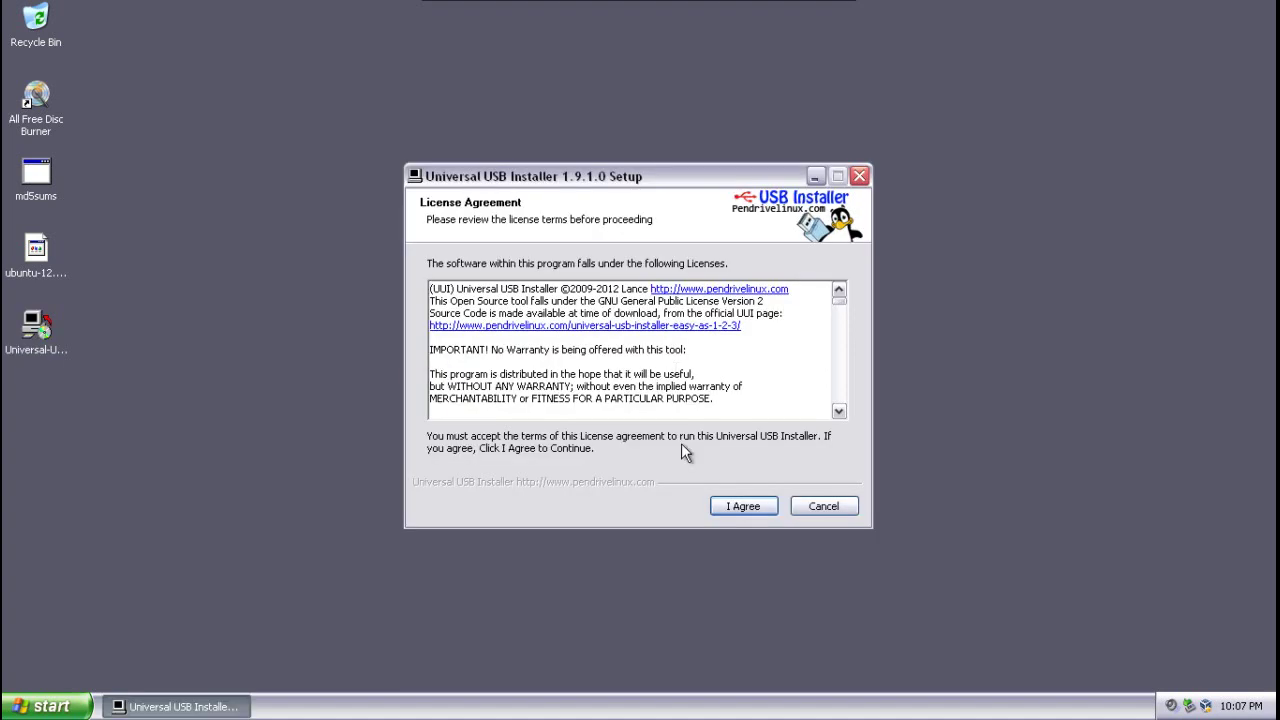
pyautogui.click(758, 509)
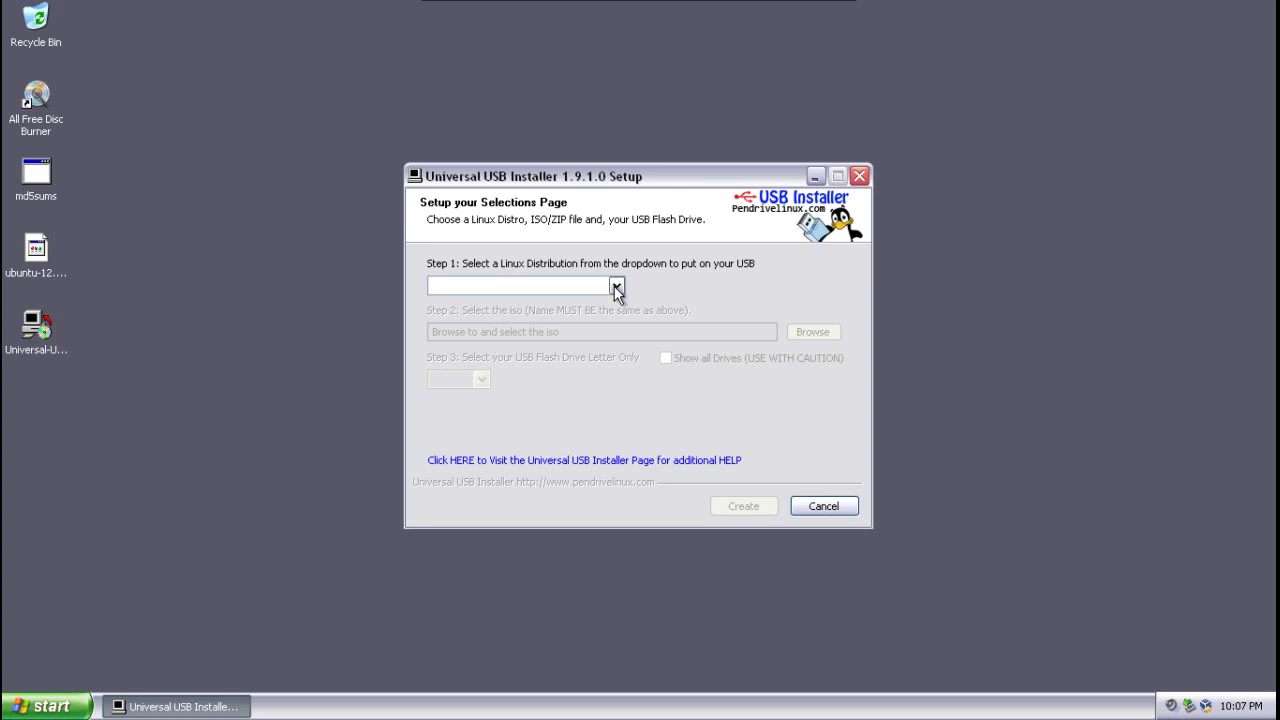
pyautogui.click(614, 286)
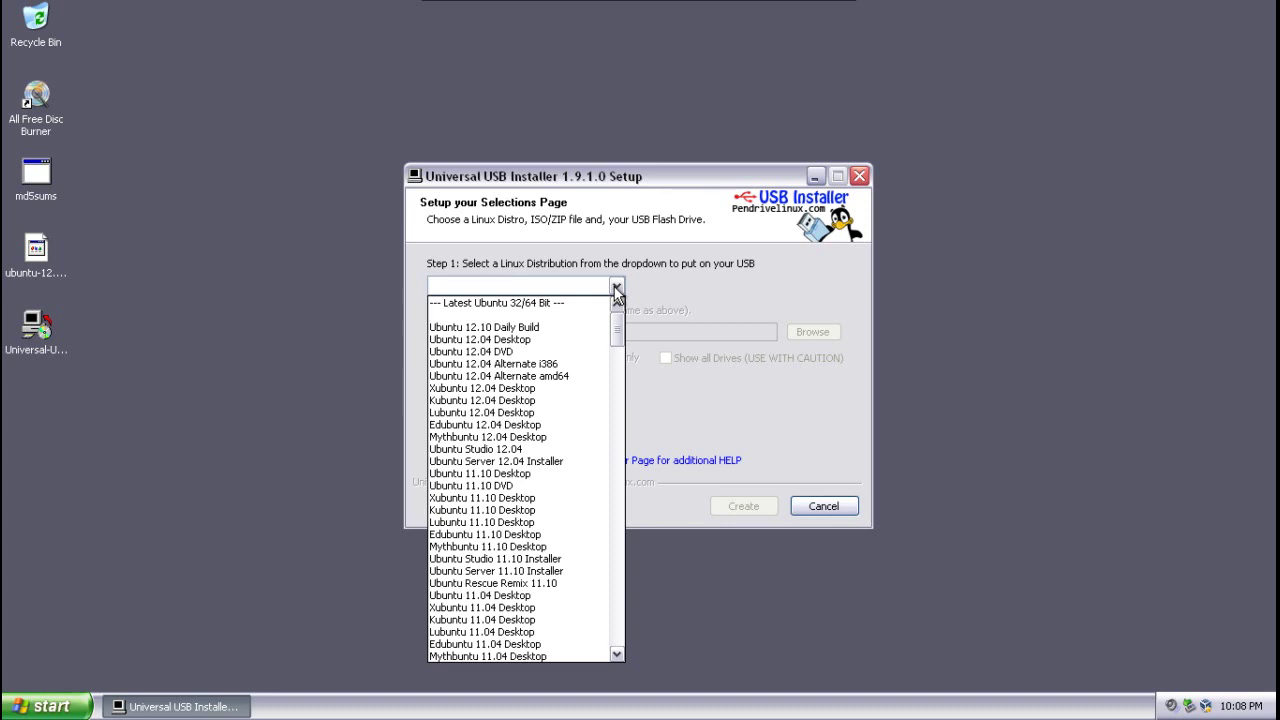
pyautogui.click(520, 351)
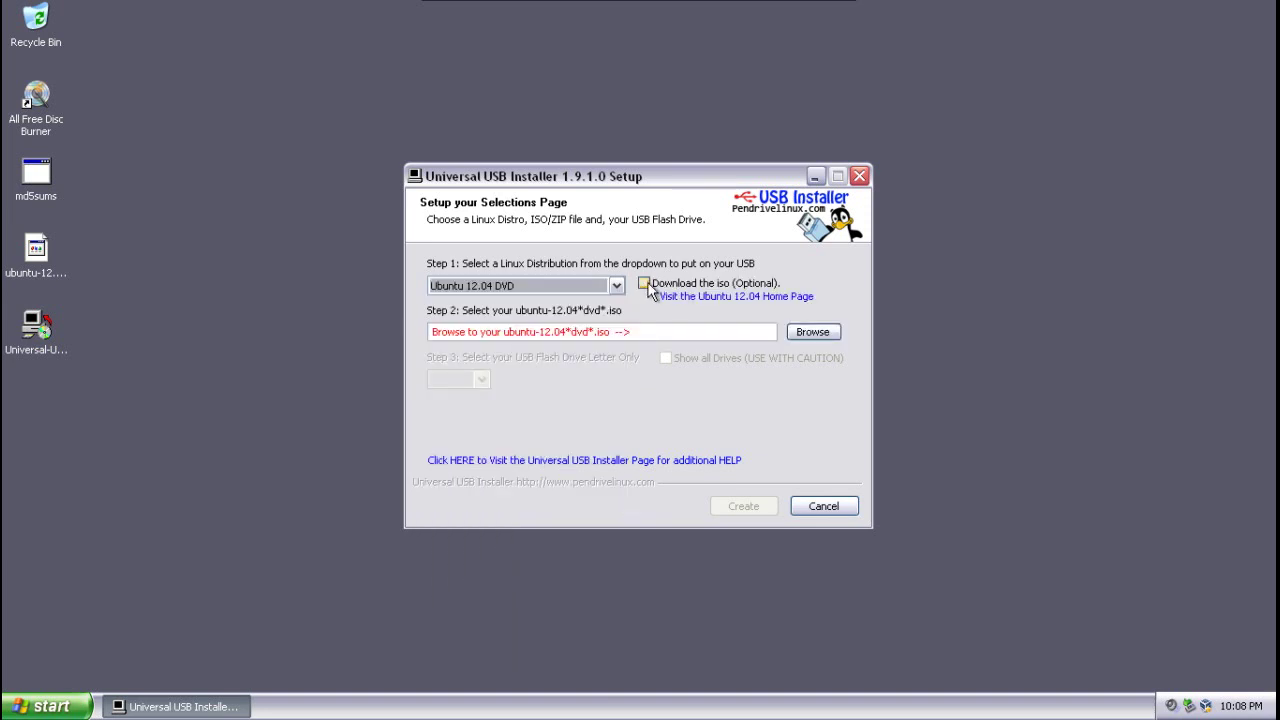
pyautogui.click(815, 333)
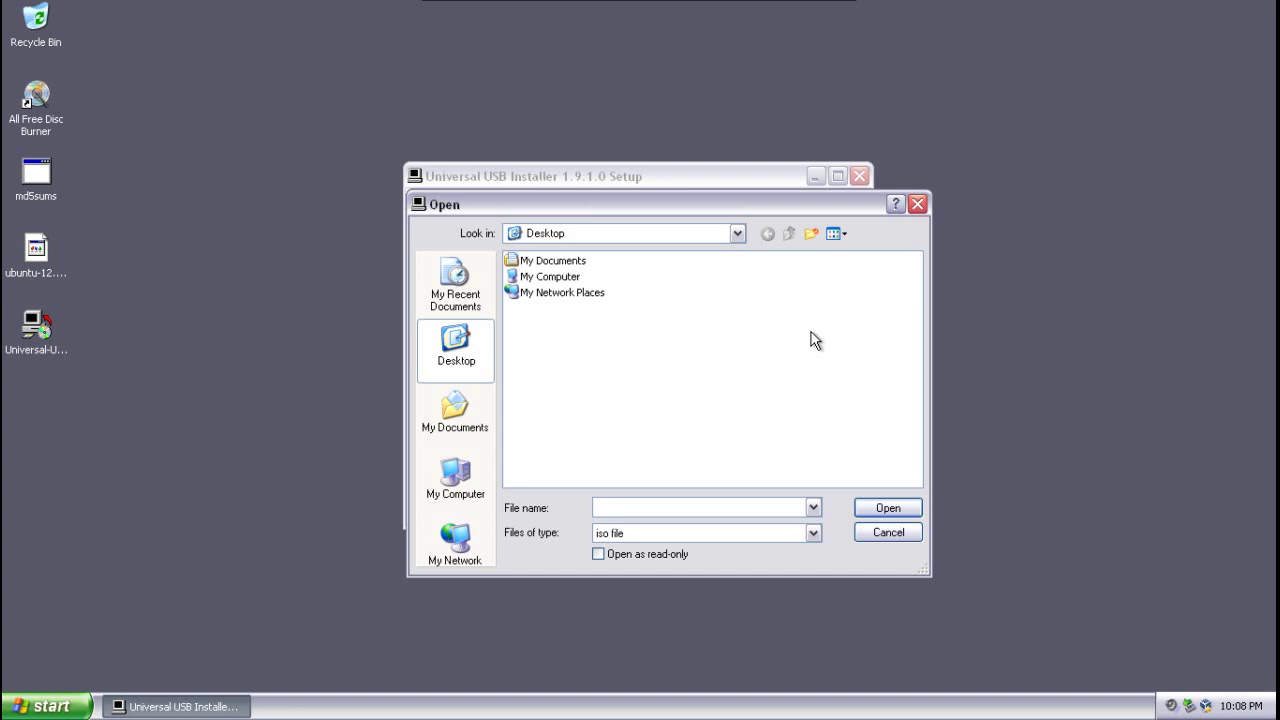
pyautogui.click(813, 535)
pyautogui.click(811, 535)
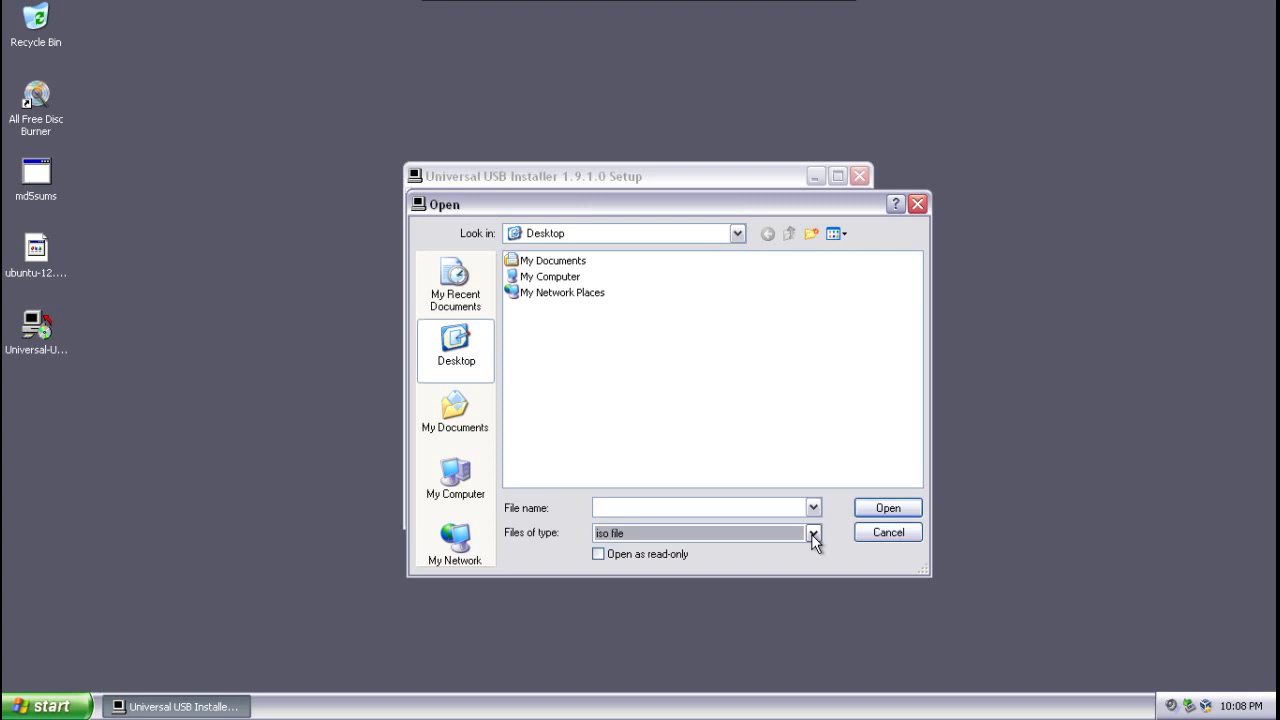
pyautogui.click(876, 535)
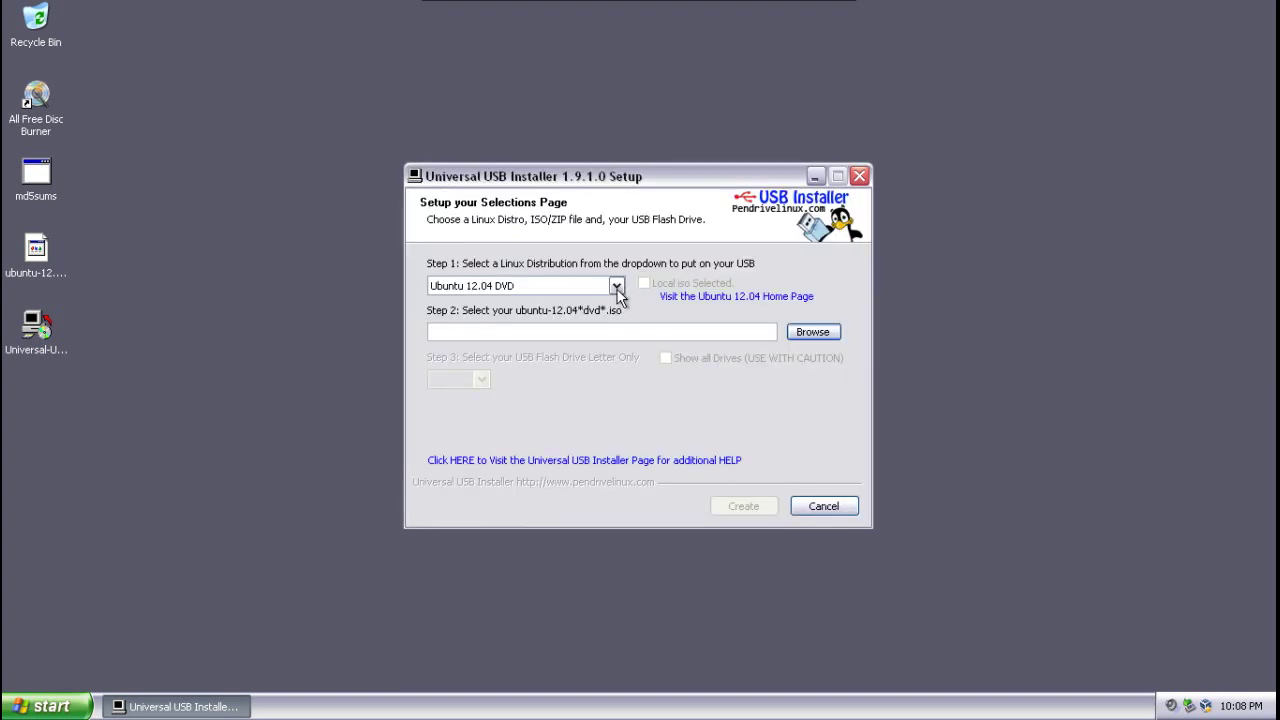
# Step: Choose Ubuntu 12.04 Desktop as the distribution and load ubuntu-12.04.1-desktop-i386.iso from the Desktop as its image
pyautogui.click(617, 287)
pyautogui.click(507, 327)
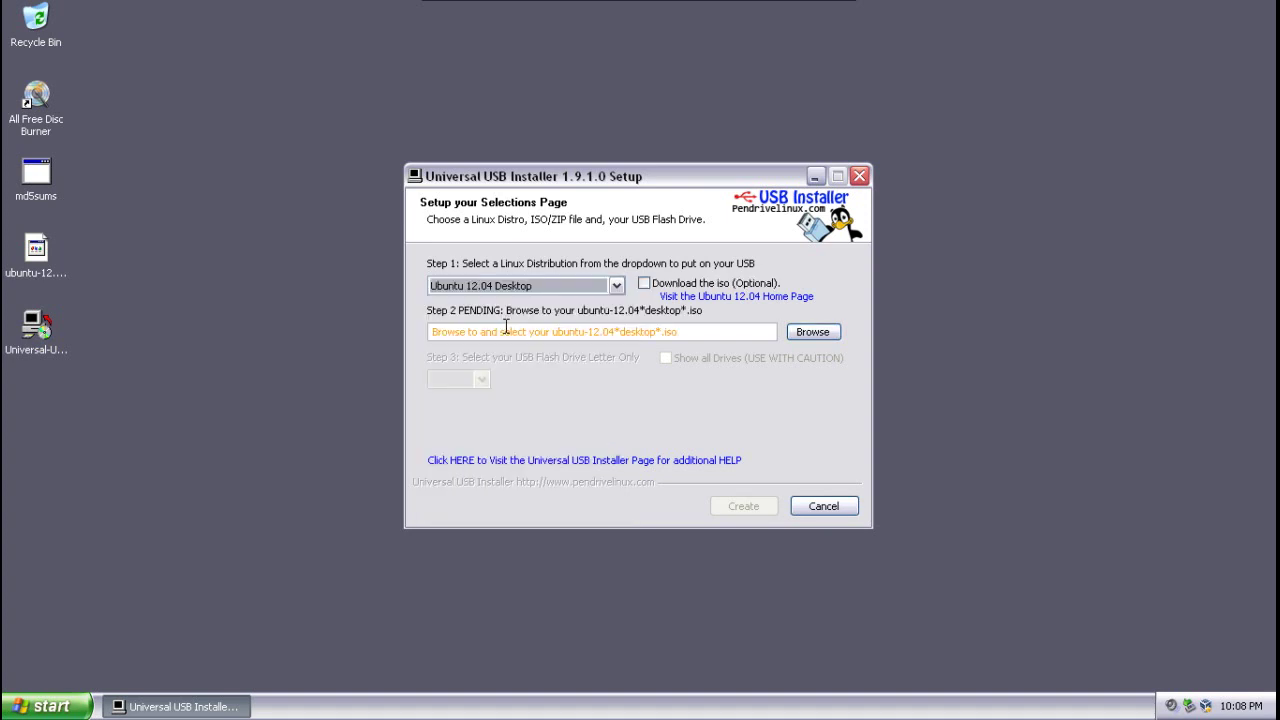
pyautogui.click(812, 332)
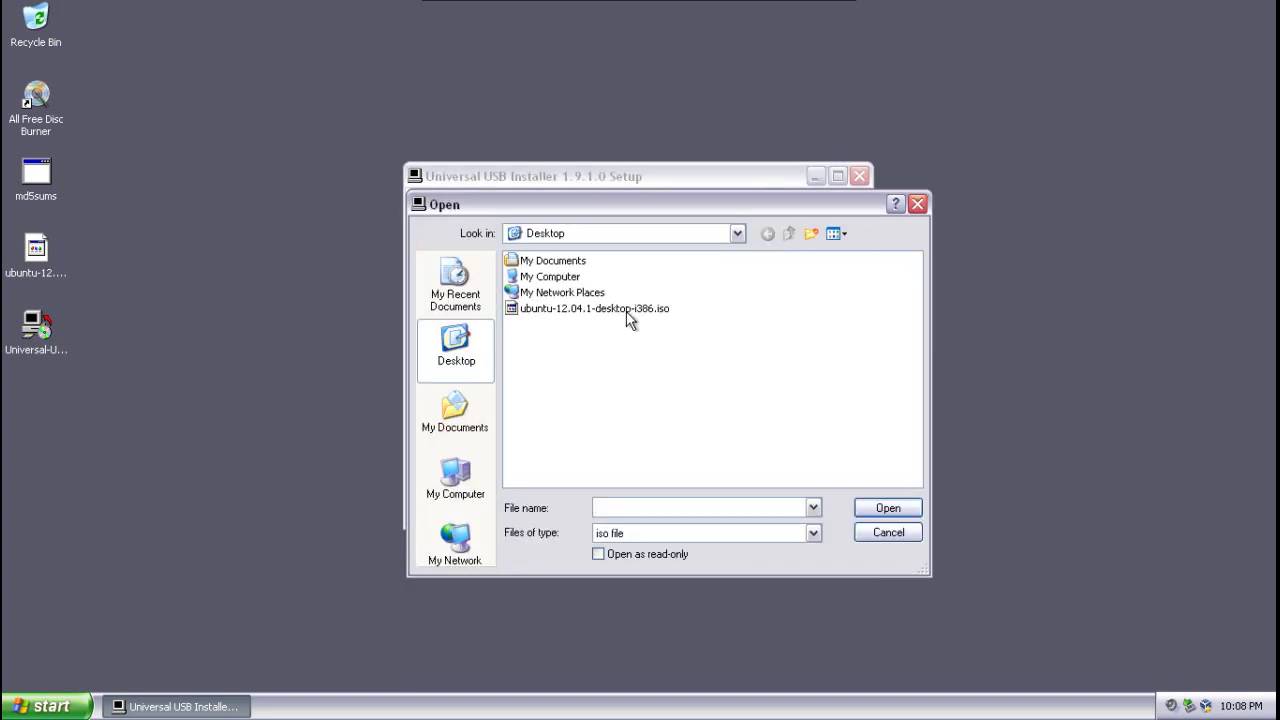
pyautogui.click(626, 310)
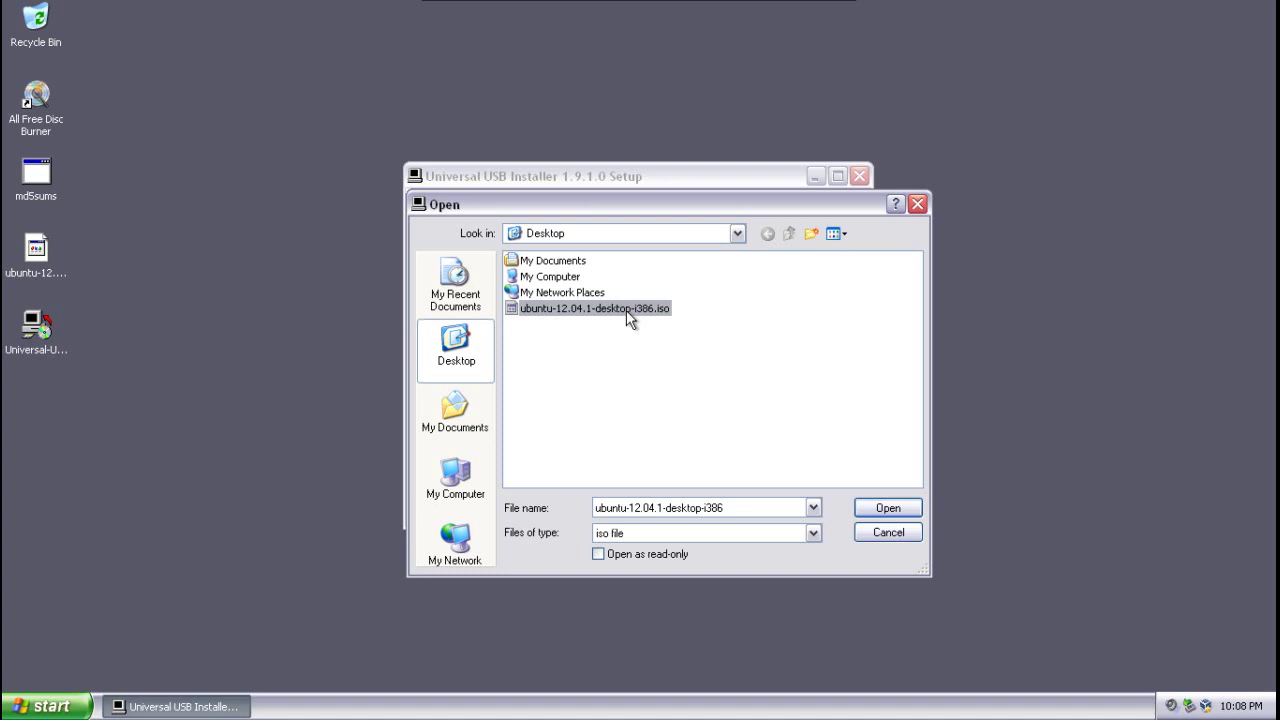
pyautogui.click(875, 508)
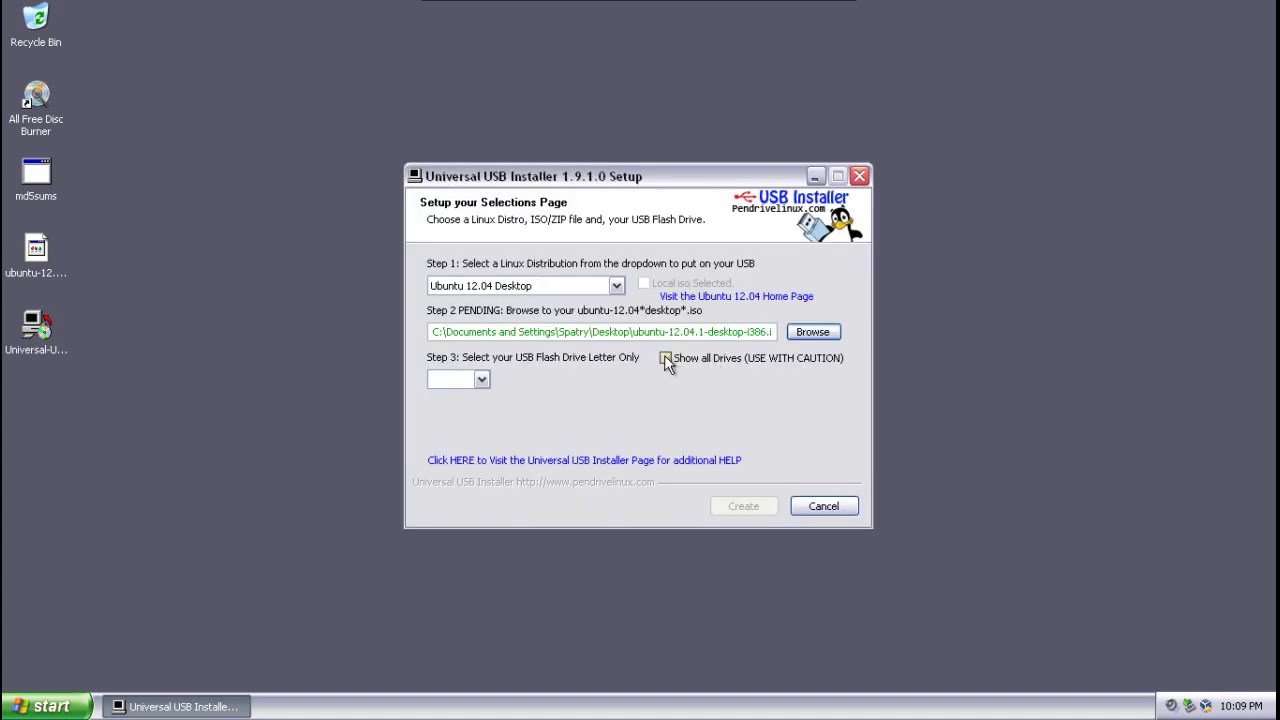
# Step: Select F:\ as the USB flash drive and enable formatting it as Fat32
pyautogui.click(481, 379)
pyautogui.click(470, 397)
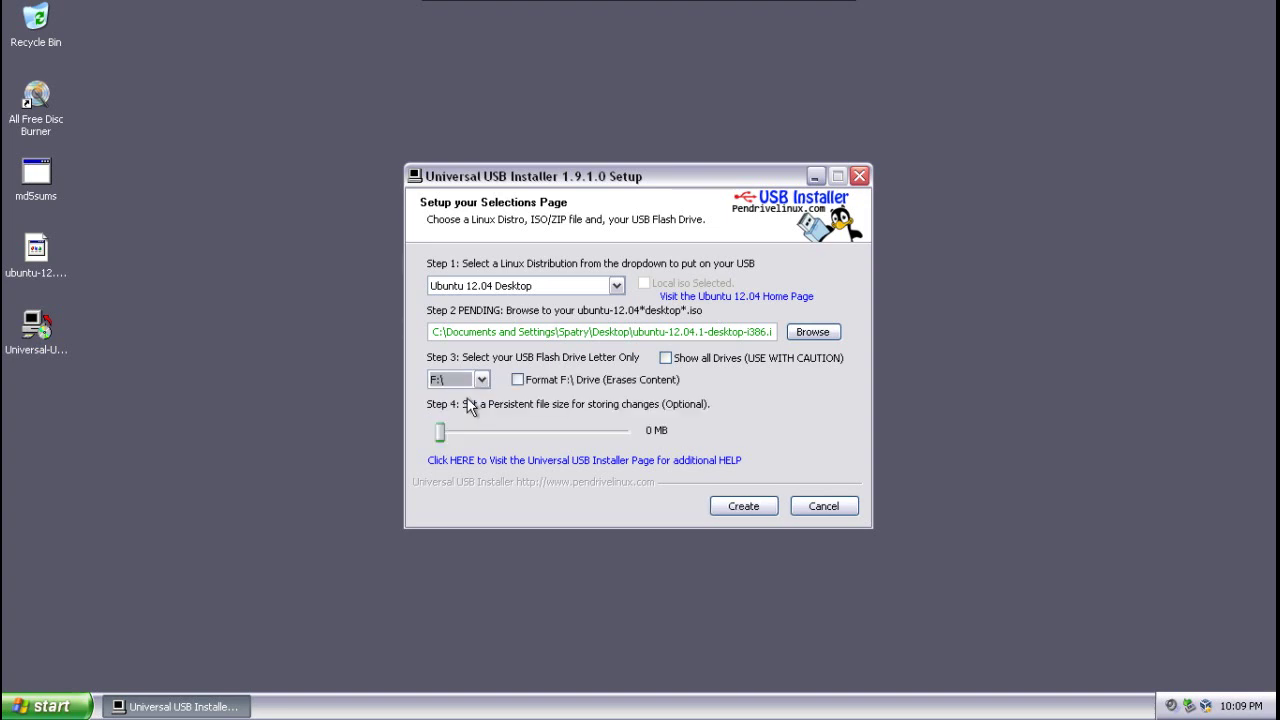
pyautogui.click(517, 380)
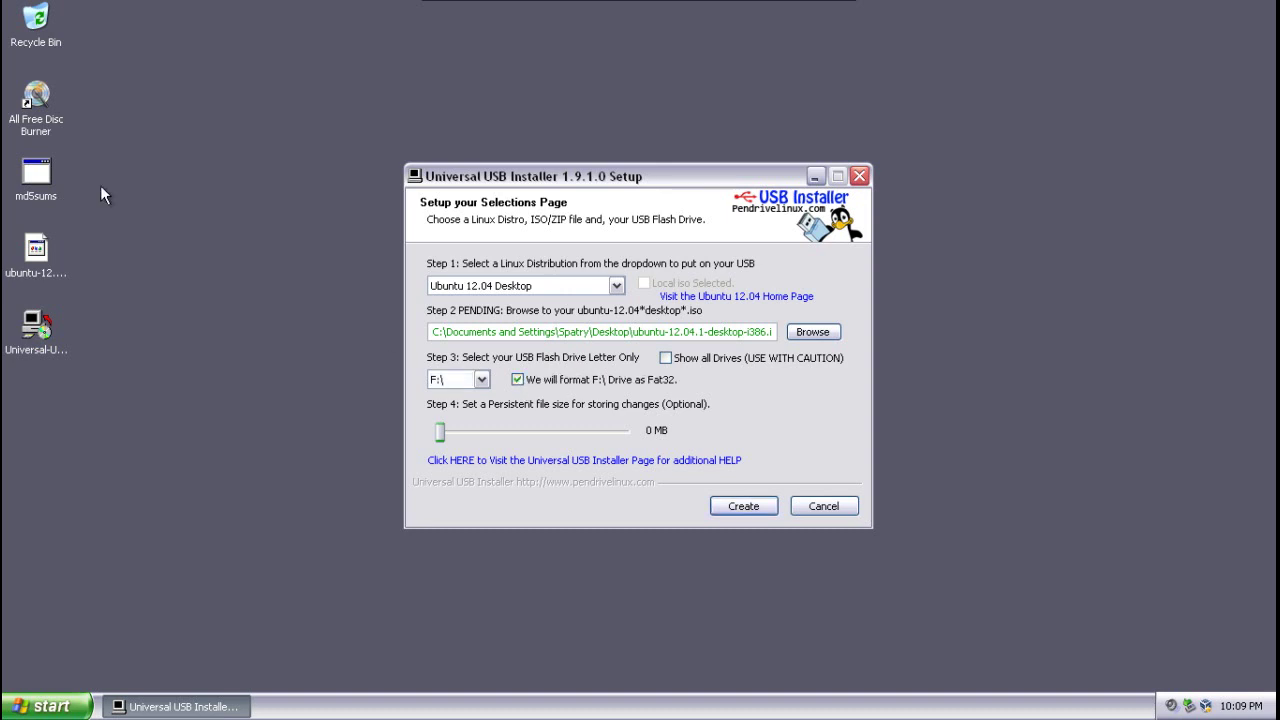
# Step: Check the removable storage drive letters in My Computer to identify the USB drive, and close the window
pyautogui.click(45, 706)
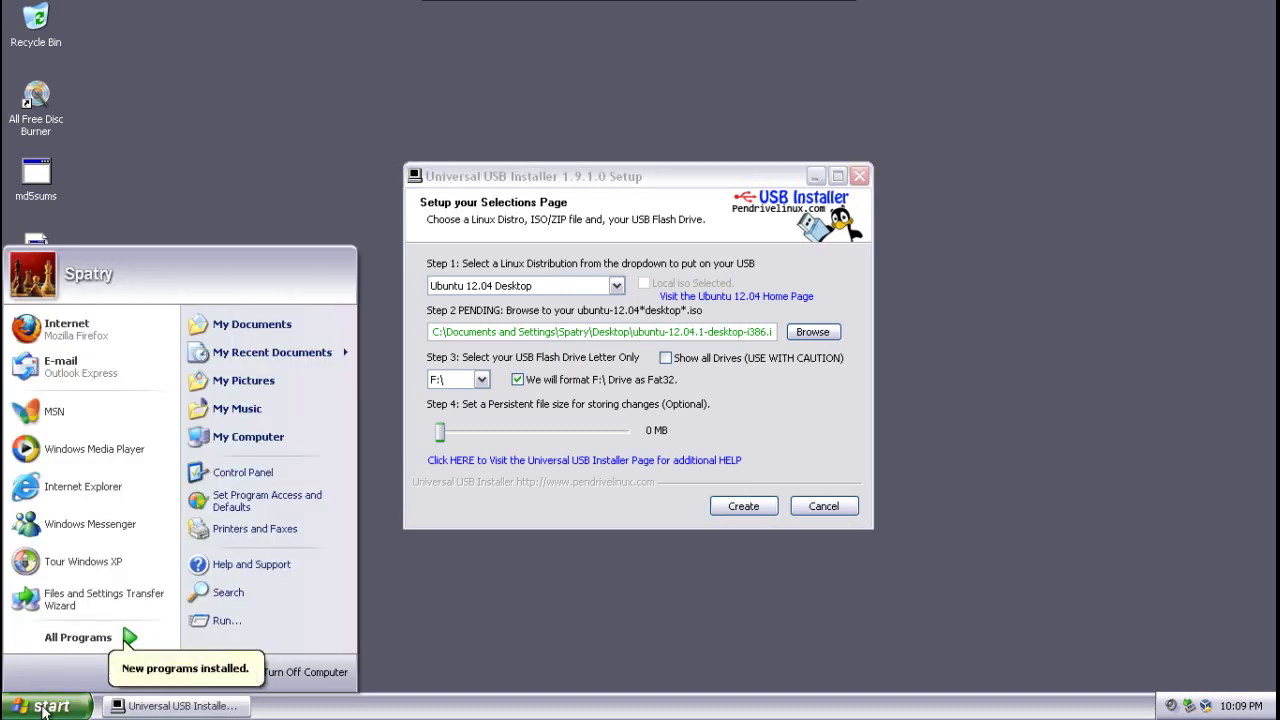
pyautogui.click(268, 438)
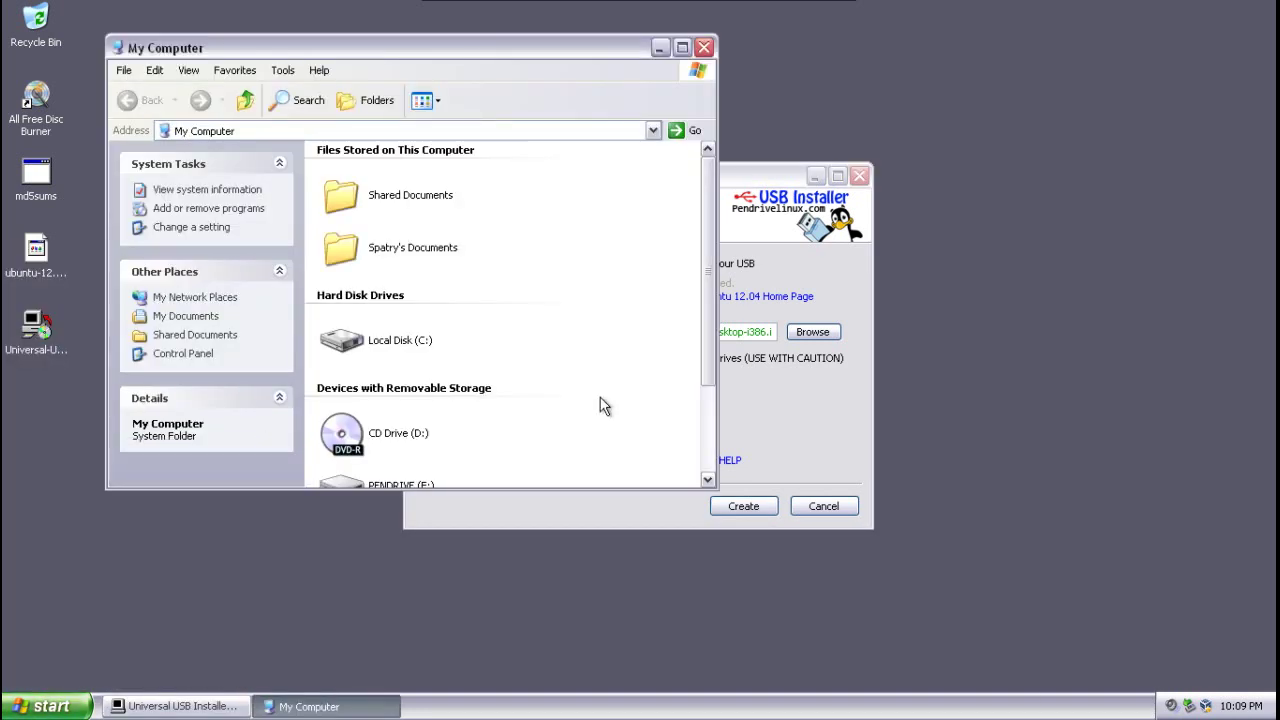
pyautogui.scroll(-2, 603, 405)
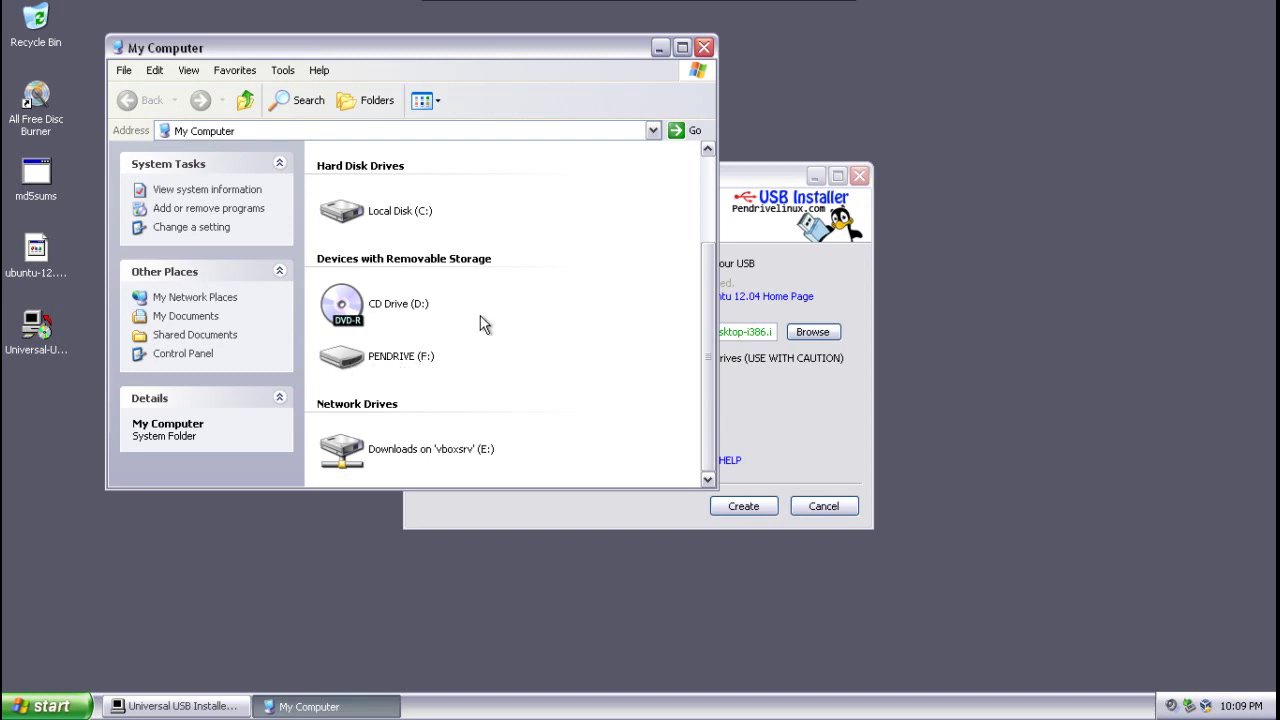
pyautogui.click(704, 47)
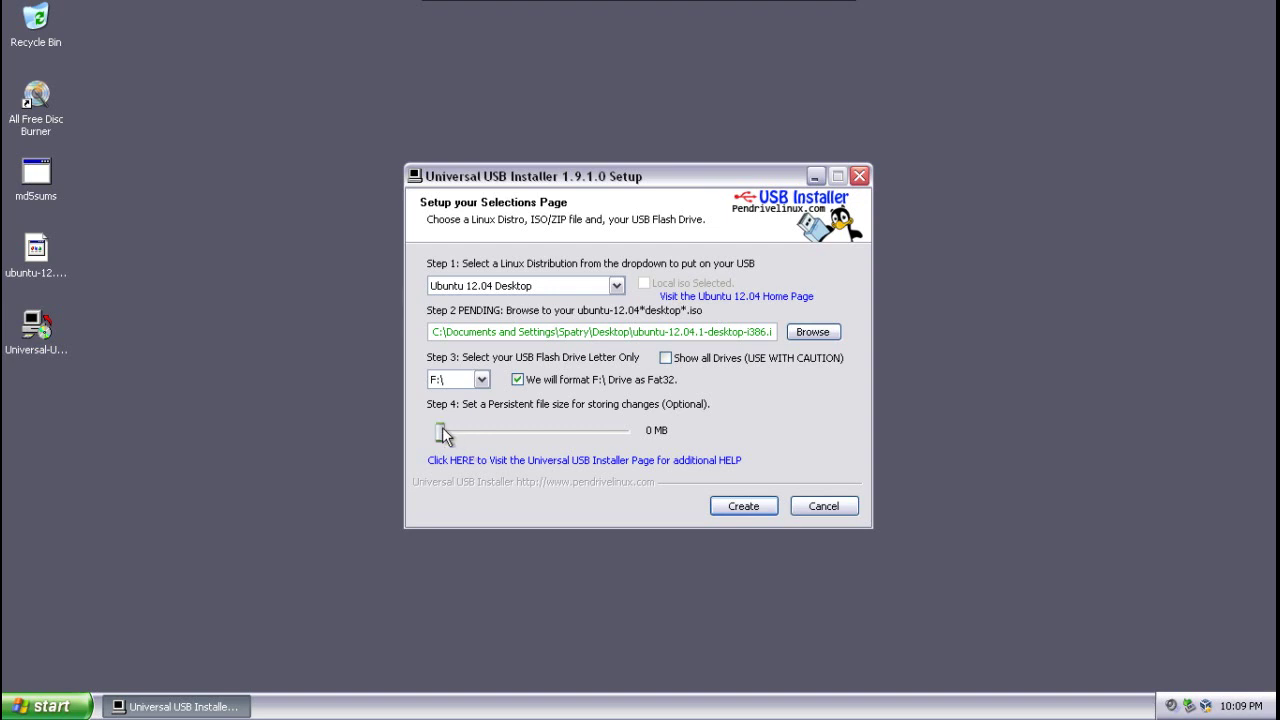
# Step: Set the persistent file size to its maximum and start creating the bootable Ubuntu drive, confirming the actions on F:
pyautogui.moveTo(441, 432); pyautogui.dragTo(646, 438)
pyautogui.click(743, 507)
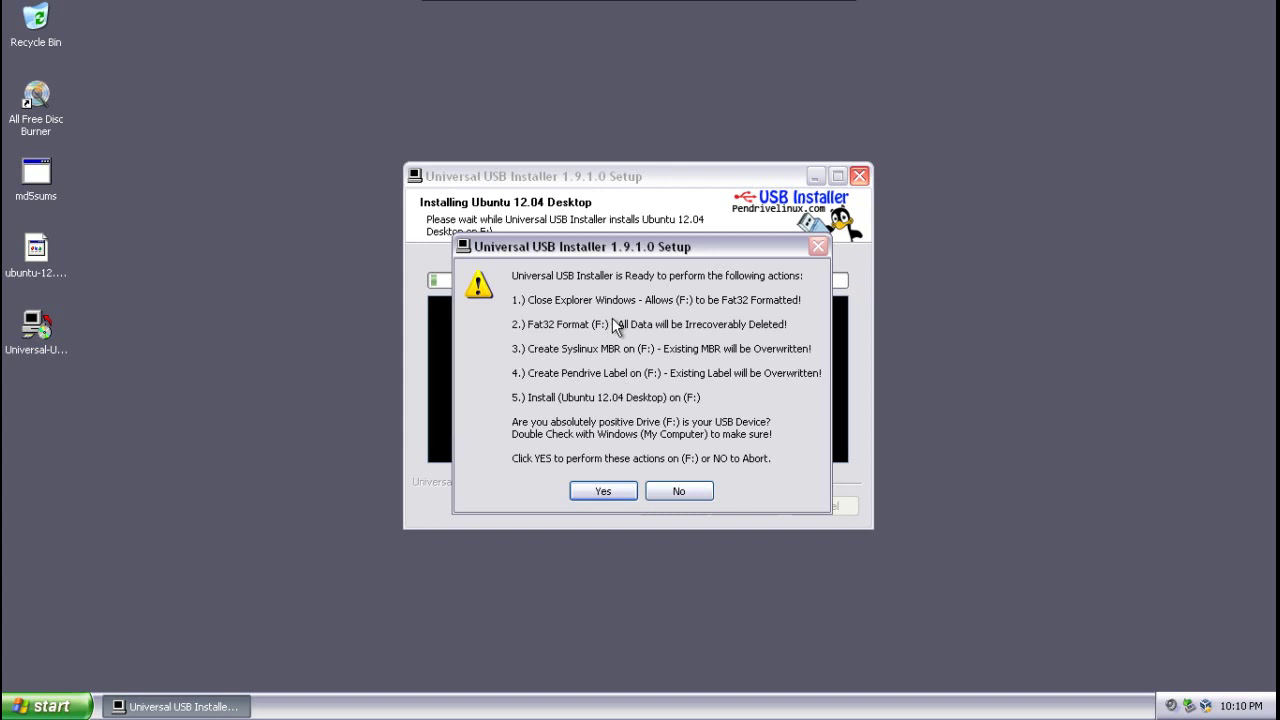
pyautogui.click(601, 492)
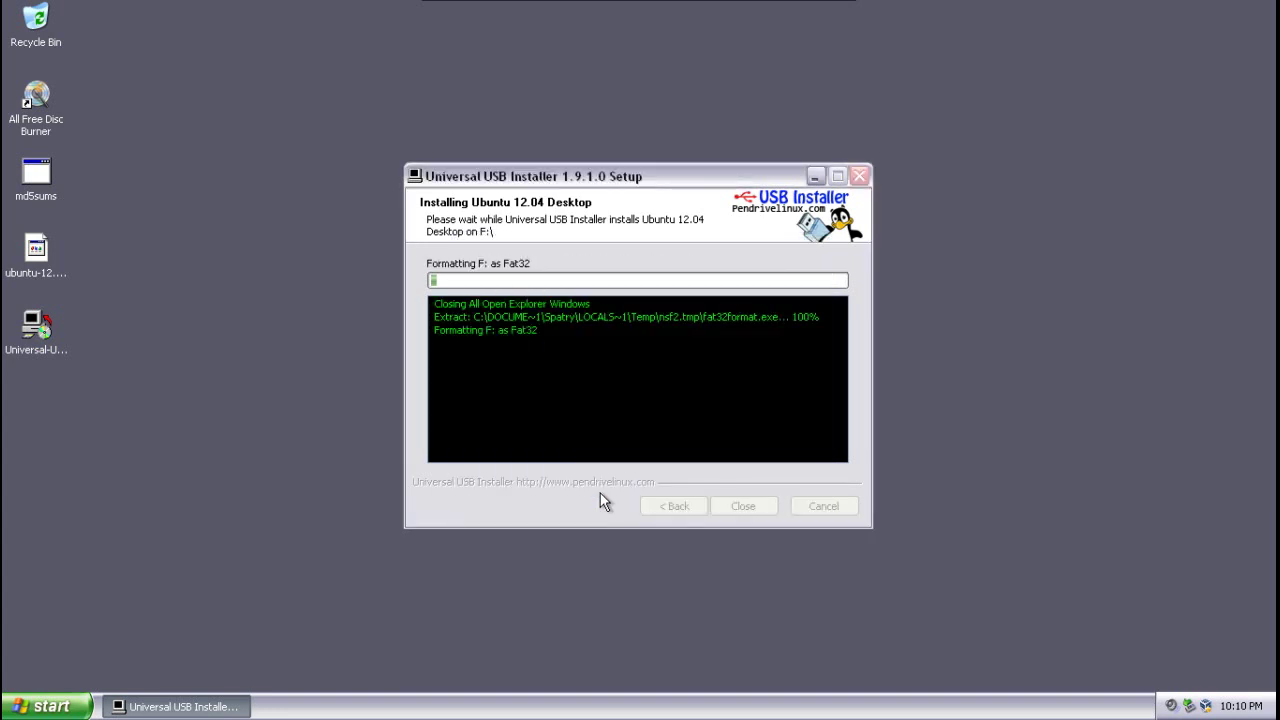